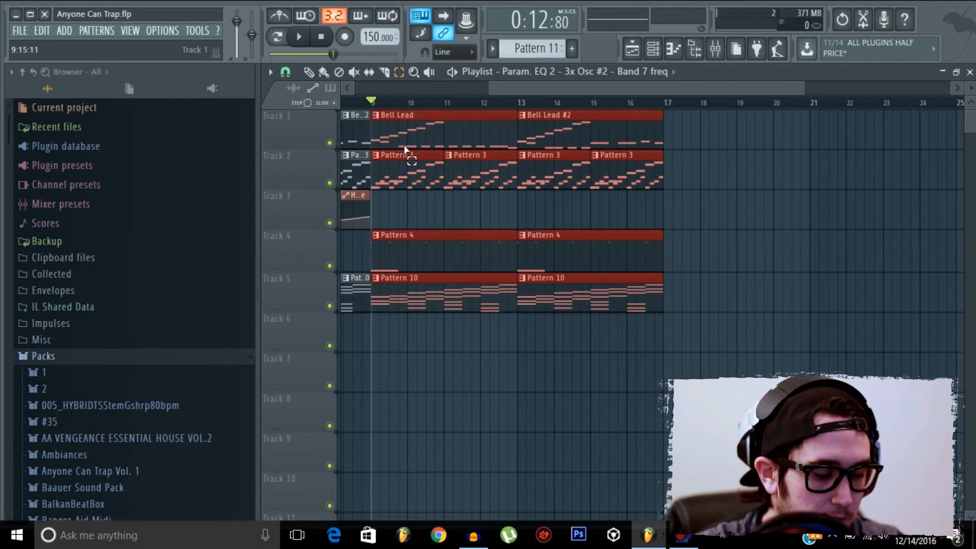
- Duplicate the selected clips on tracks 1, 2, 4 and 5 into bars 17 to 24
key(ctrl+b)
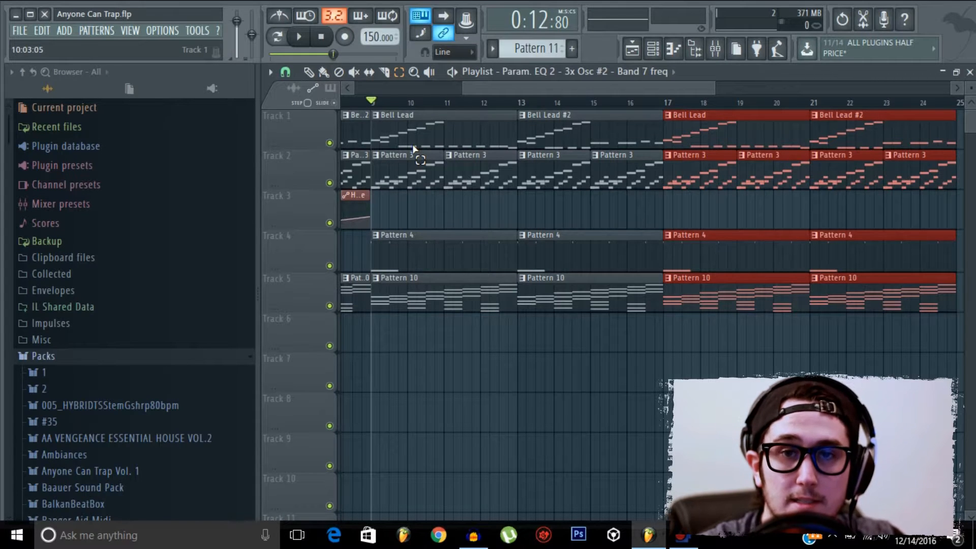
drag(597, 86, 660, 122)
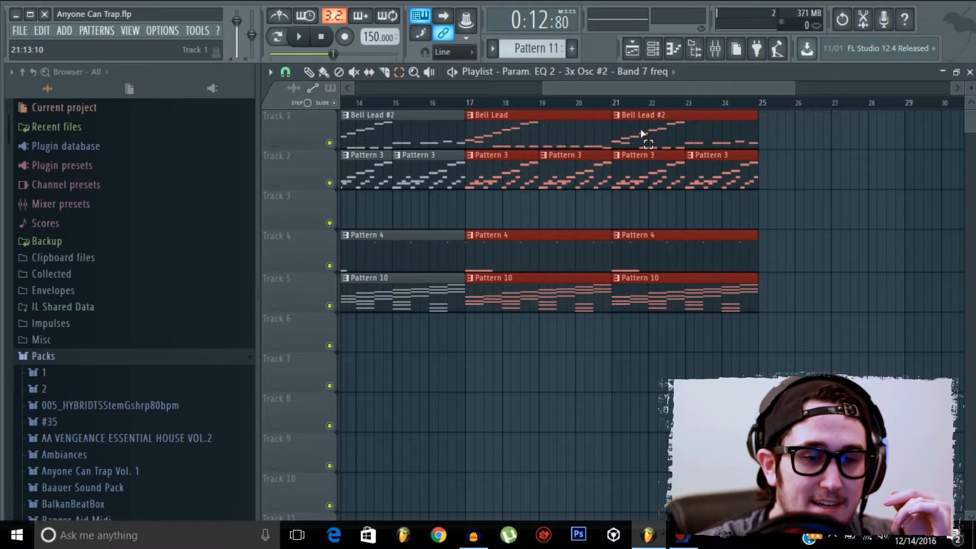
drag(628, 94, 597, 158)
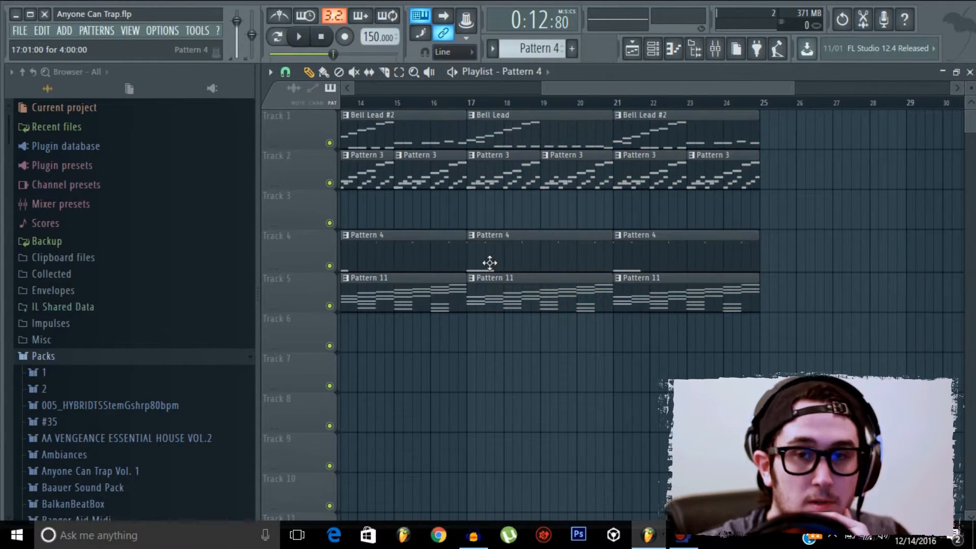
- Make the Pattern 4 clip at bar 17 on track 4 unique and open it for editing
click(470, 235)
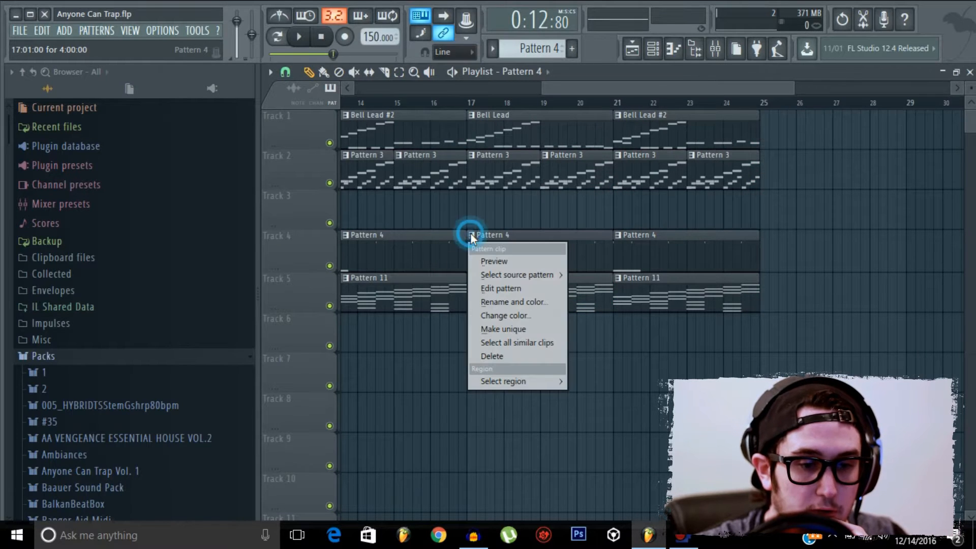
click(512, 328)
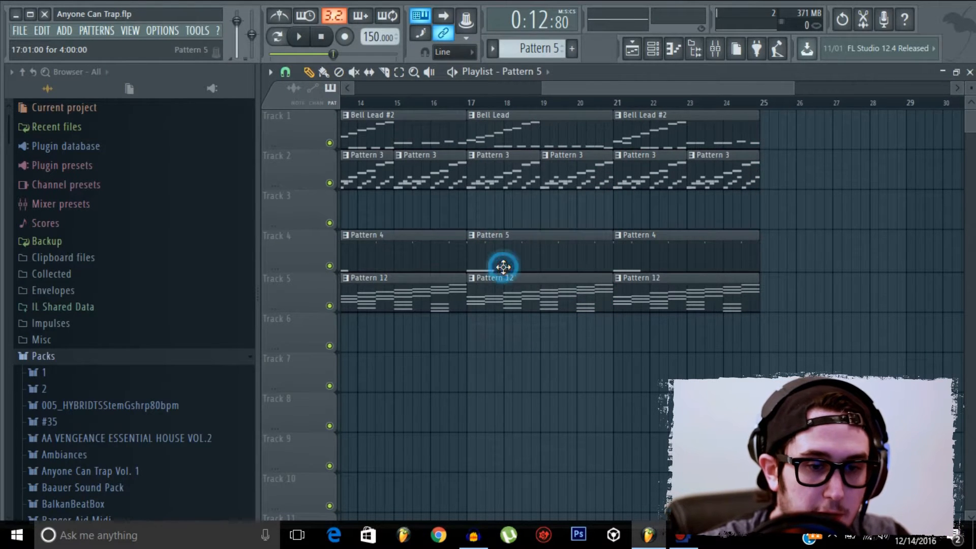
double_click(504, 267)
- Open the 3x Osc notes and lengthen the F#3 note at bar 1 to about 15 steps
click(653, 48)
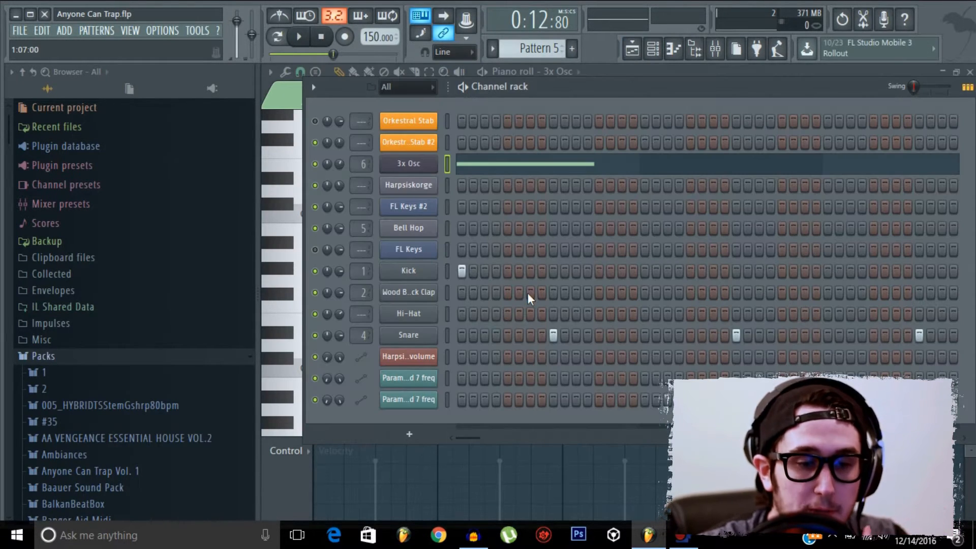
click(532, 165)
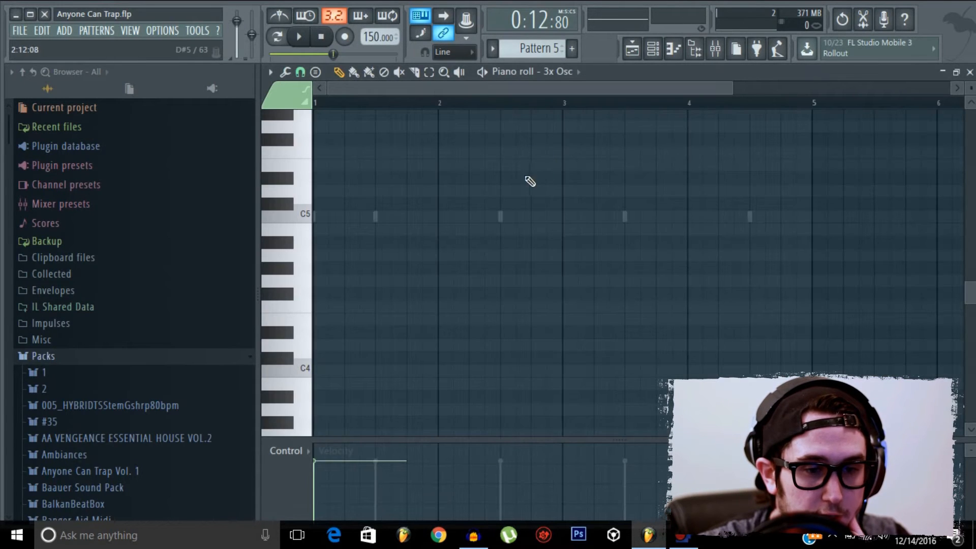
scroll(531, 182, up, 15)
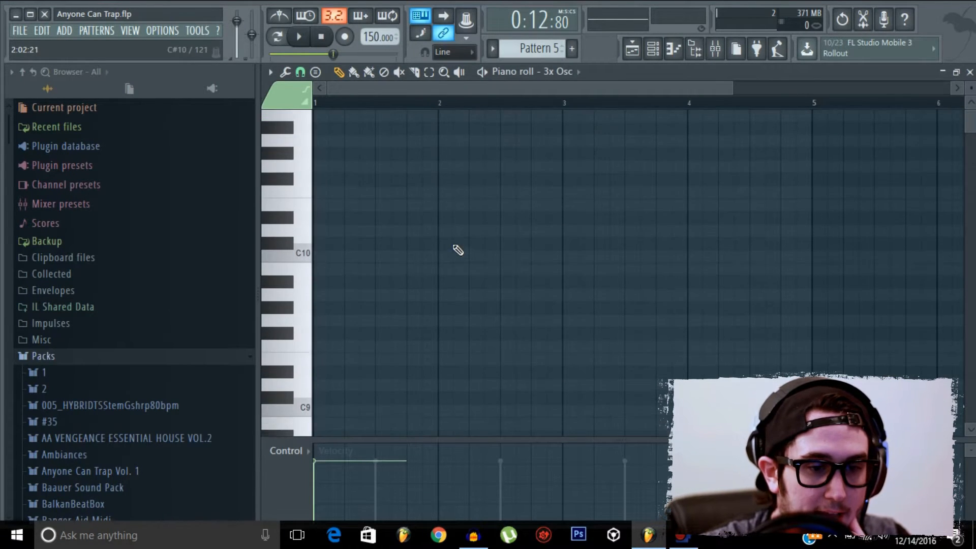
scroll(458, 251, down, 20)
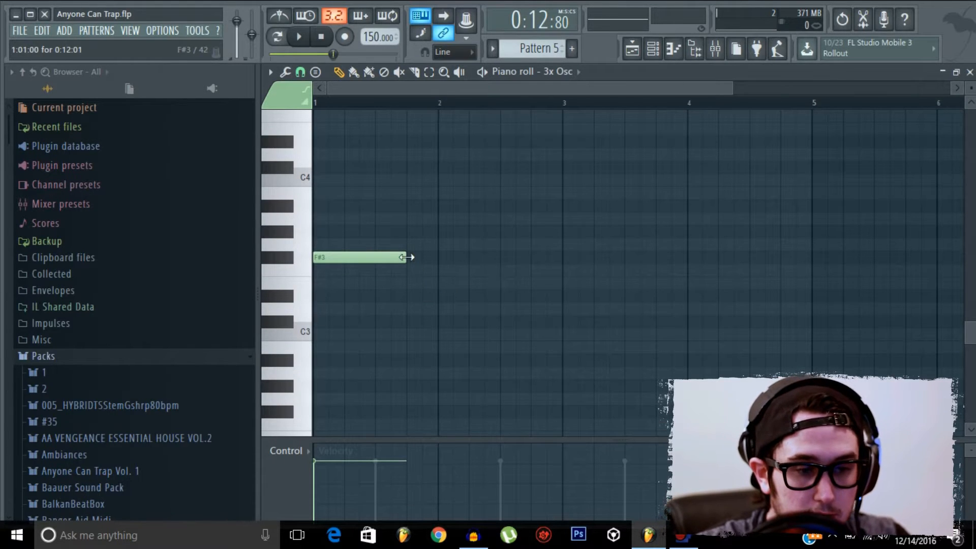
scroll(466, 316, down, 1)
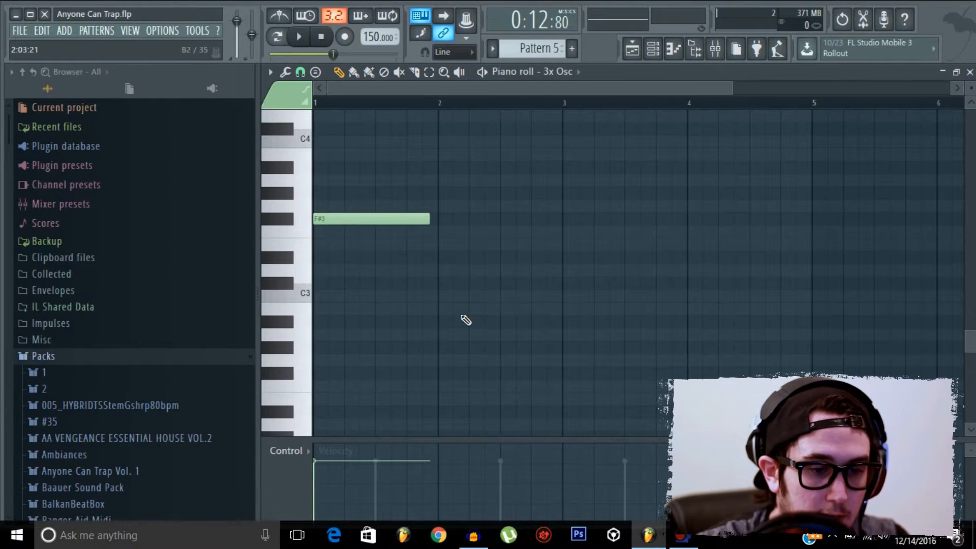
- Add 3x Osc notes of the same length: D3 at bar 2, C#3 at bar 3 and B2 at bar 4
click(441, 269)
click(471, 269)
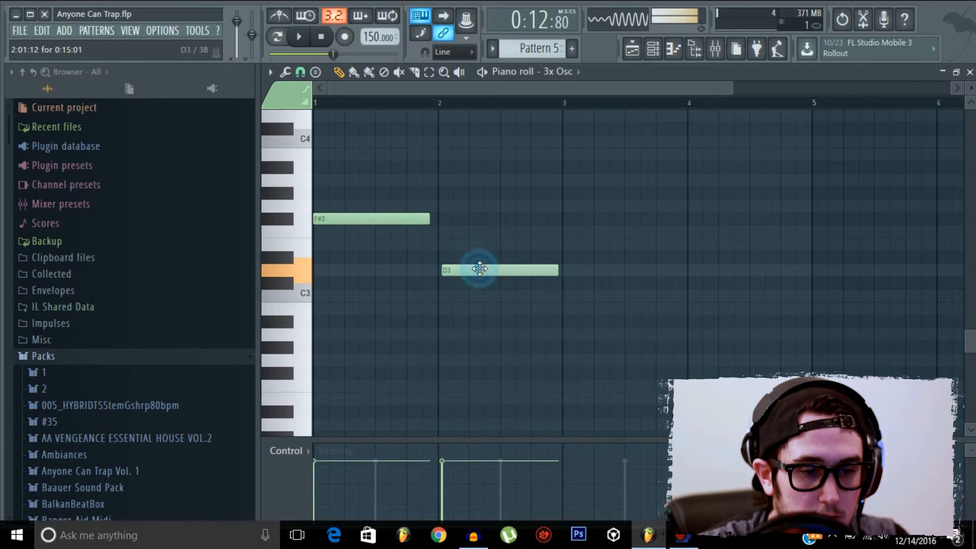
drag(478, 270, 475, 269)
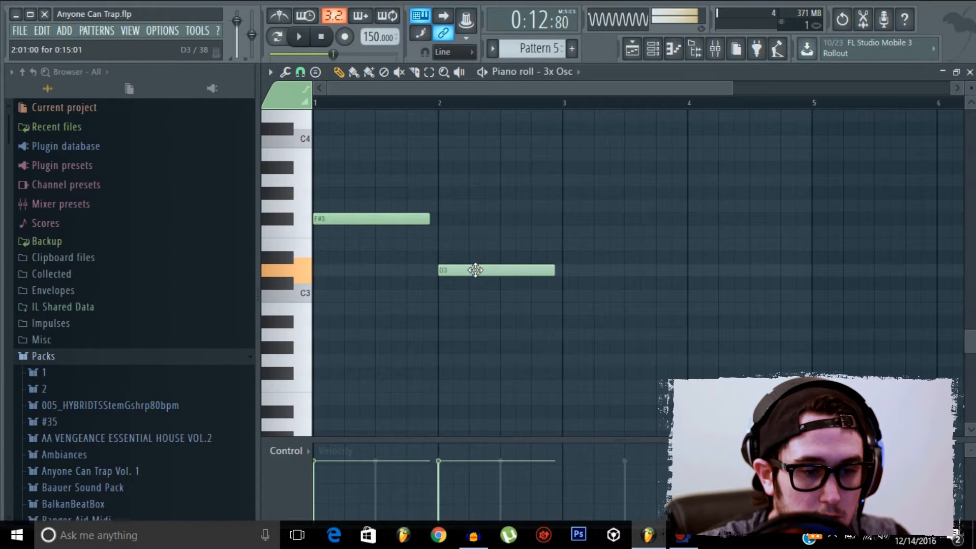
click(565, 283)
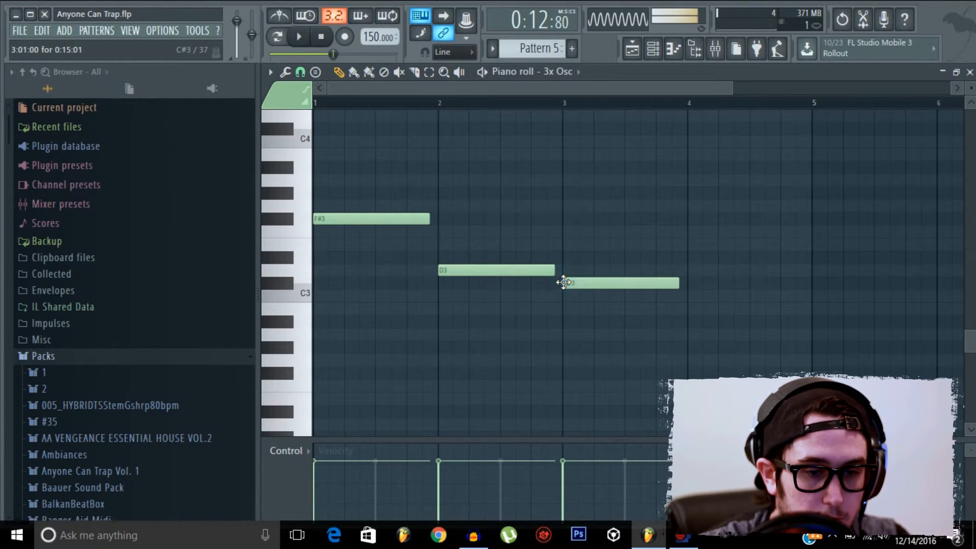
click(691, 309)
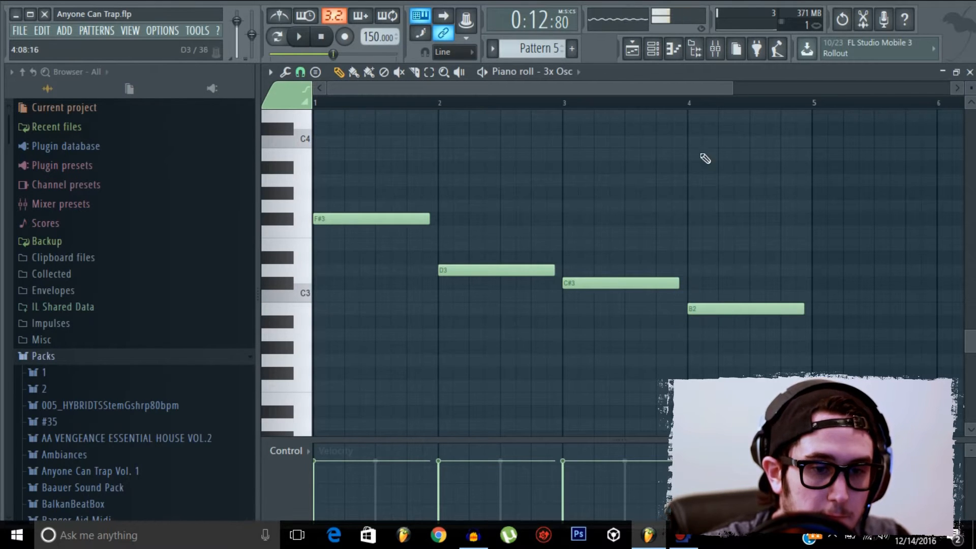
- Show the channel rack and place kicks on the first steps of bars 2 and 3
click(653, 49)
mouse_move(489, 529)
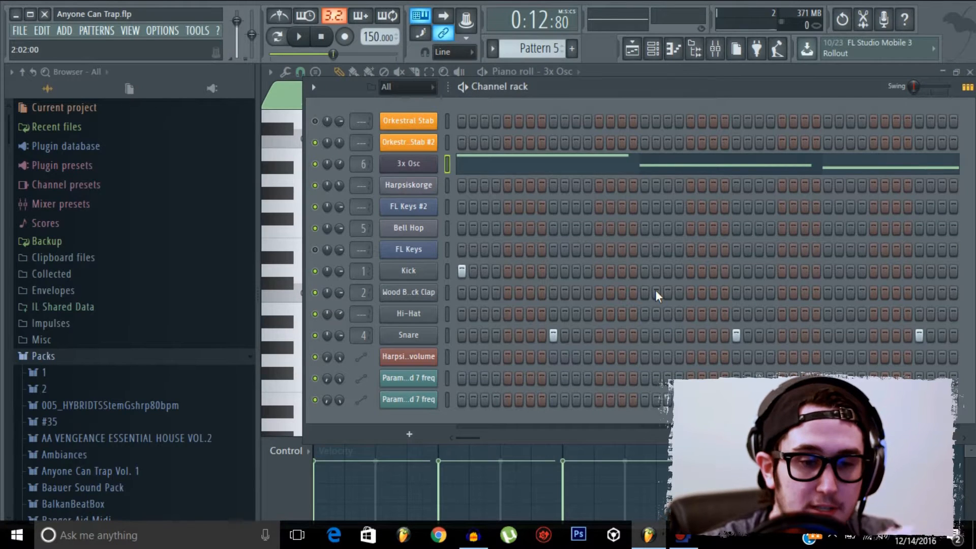
click(645, 271)
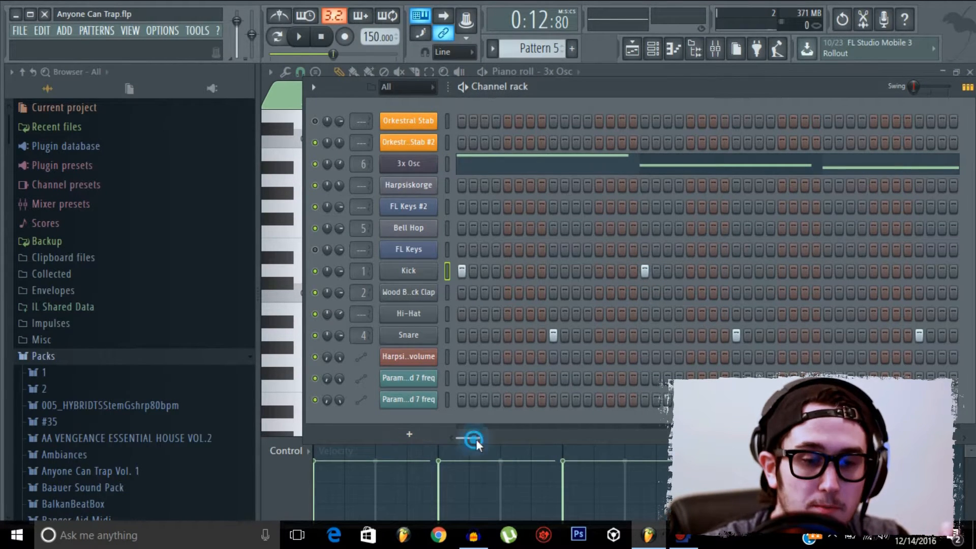
drag(475, 440, 453, 458)
click(748, 270)
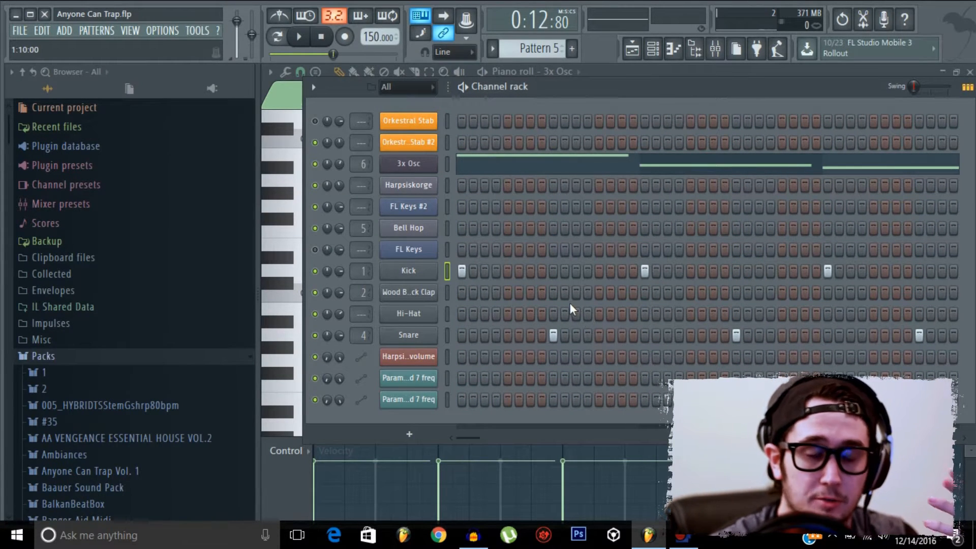
- Add kicks on steps 7 and 15 of bar 1 and step 13 of bar 2
click(530, 270)
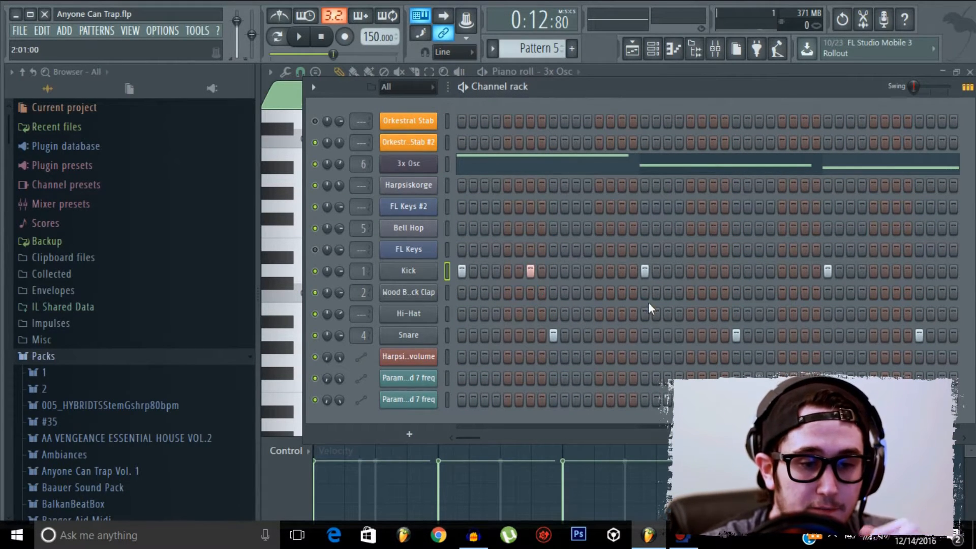
click(623, 271)
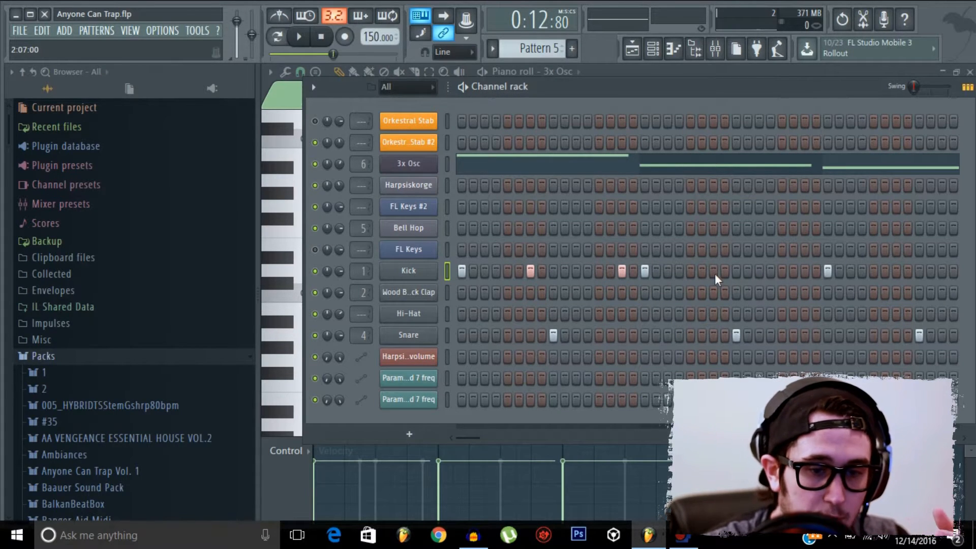
click(782, 272)
- Add kicks on step 13 of bar 3 and steps 1, 4, 7 and 13 of bar 4
drag(472, 437, 478, 437)
drag(763, 438, 856, 437)
click(769, 269)
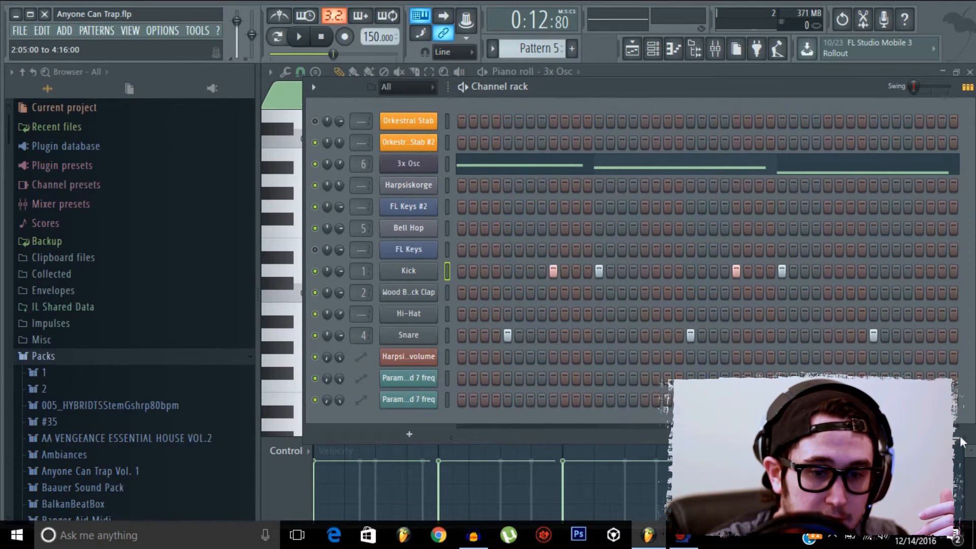
click(817, 271)
click(851, 271)
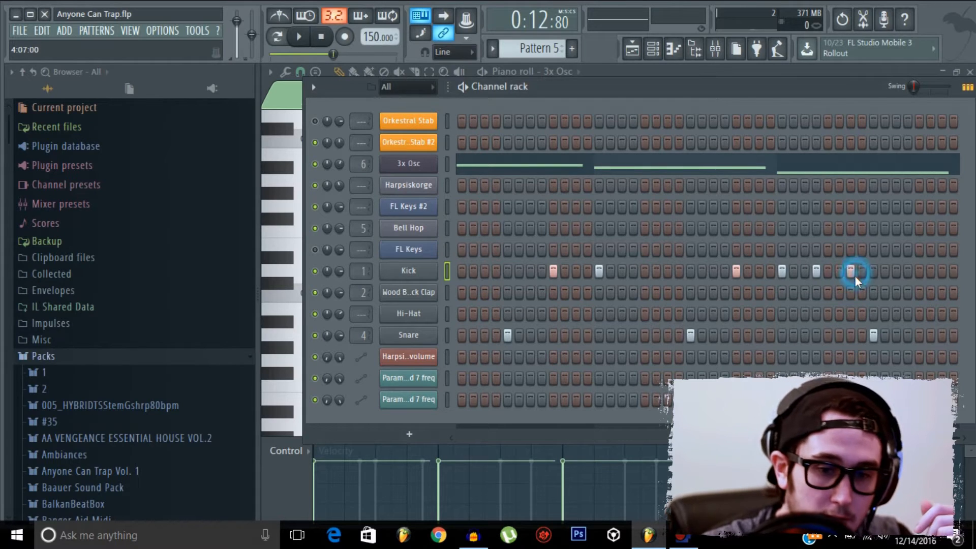
click(919, 271)
- Play Pattern 5 from its beginning to check the kick rhythm, and stop playback
drag(941, 438, 408, 438)
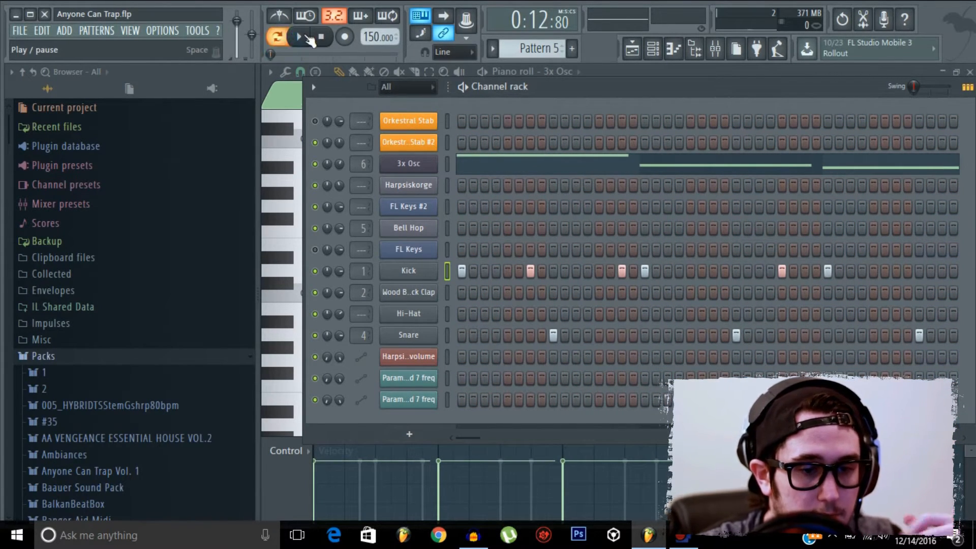
click(299, 36)
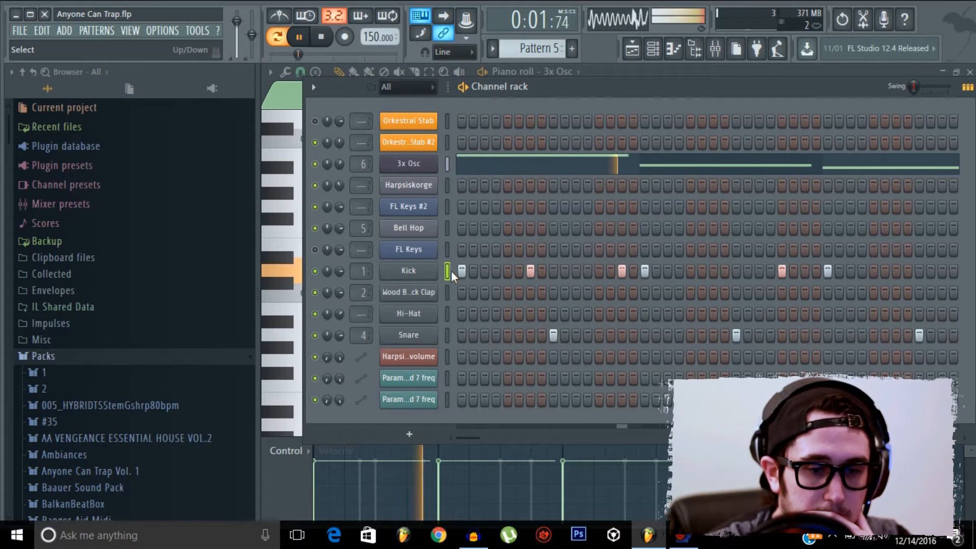
mouse_move(475, 435)
mouse_down()
mouse_move(509, 434)
mouse_move(483, 440)
mouse_up()
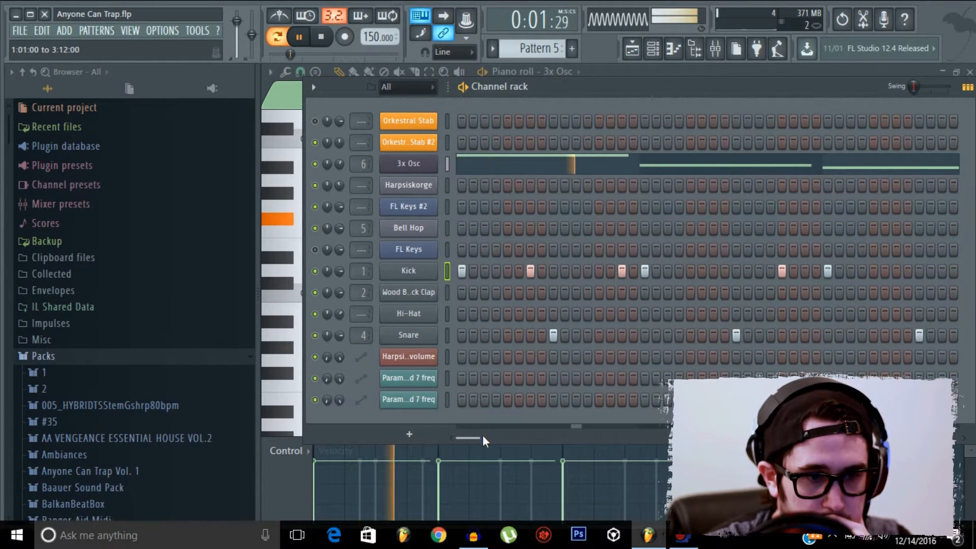
click(329, 39)
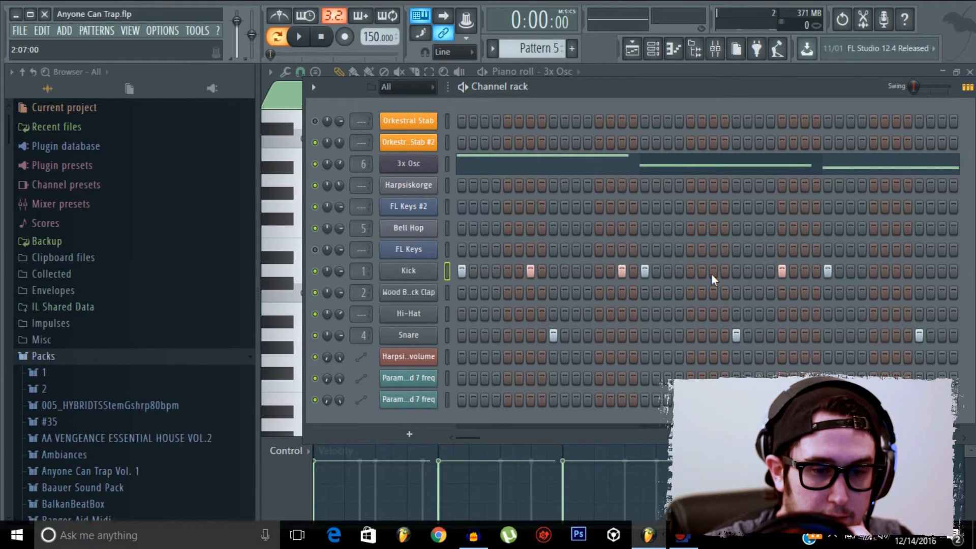
- Add a kick on step 5 of bar 2 and play the pattern back to check it
click(691, 271)
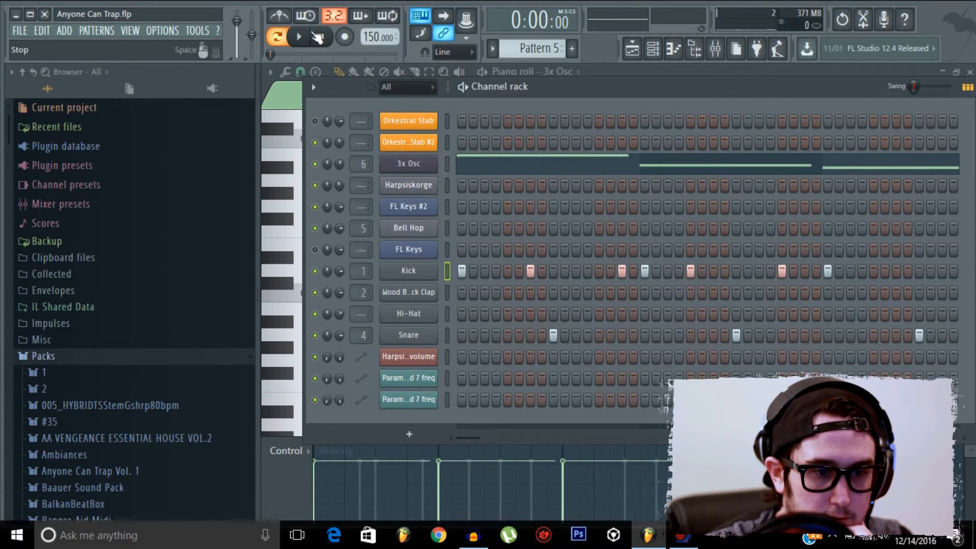
click(299, 36)
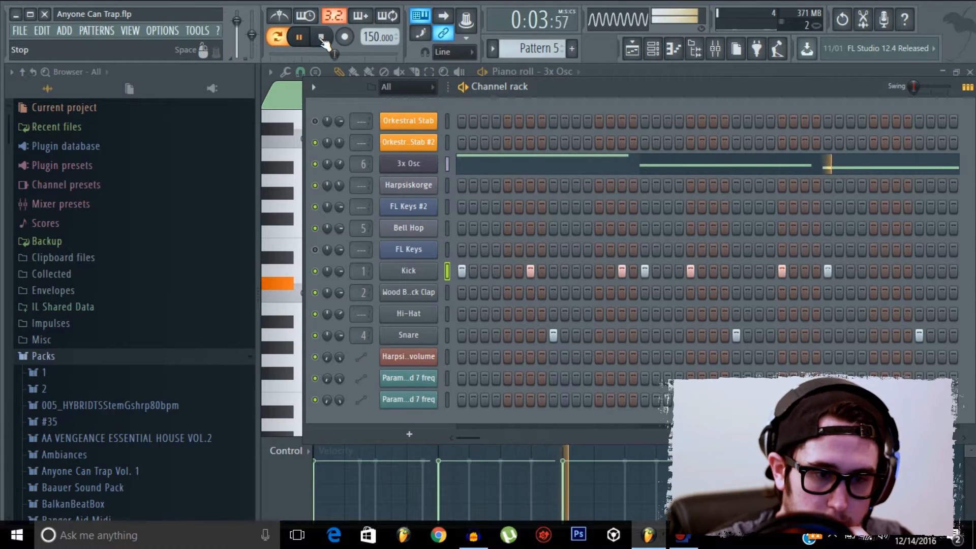
click(321, 37)
- Replace the Pattern 4 clip at bar 21 on track 4 of the Playlist with Pattern 5
click(633, 48)
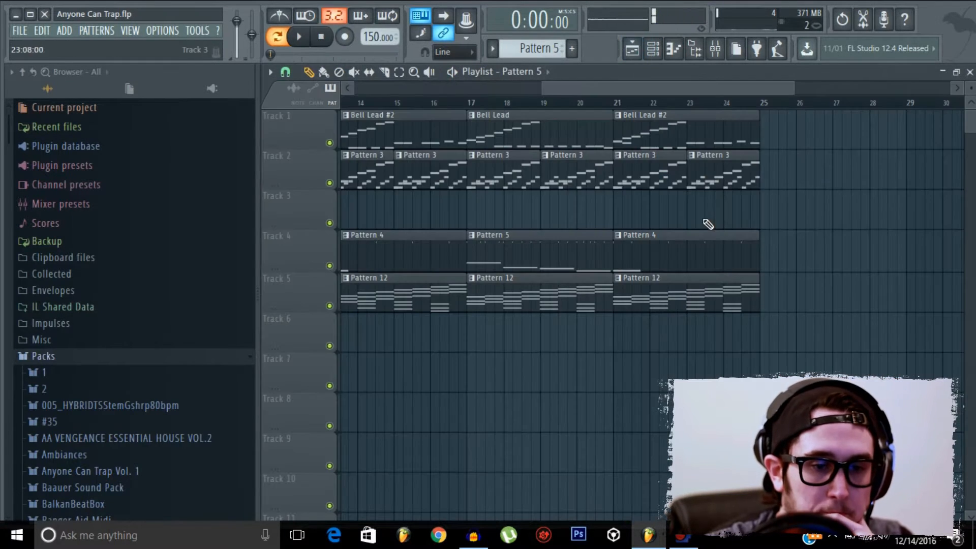
right_click(652, 249)
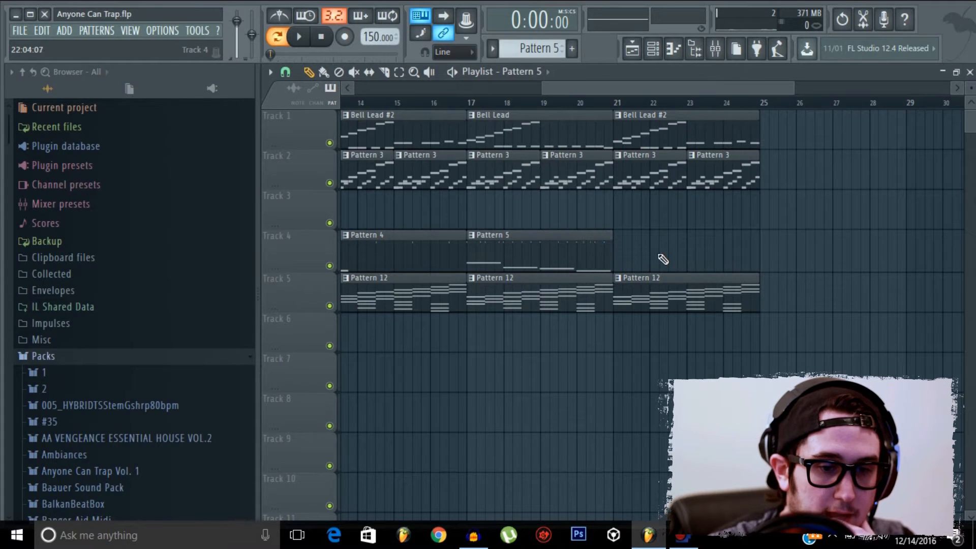
click(684, 252)
drag(763, 251, 694, 253)
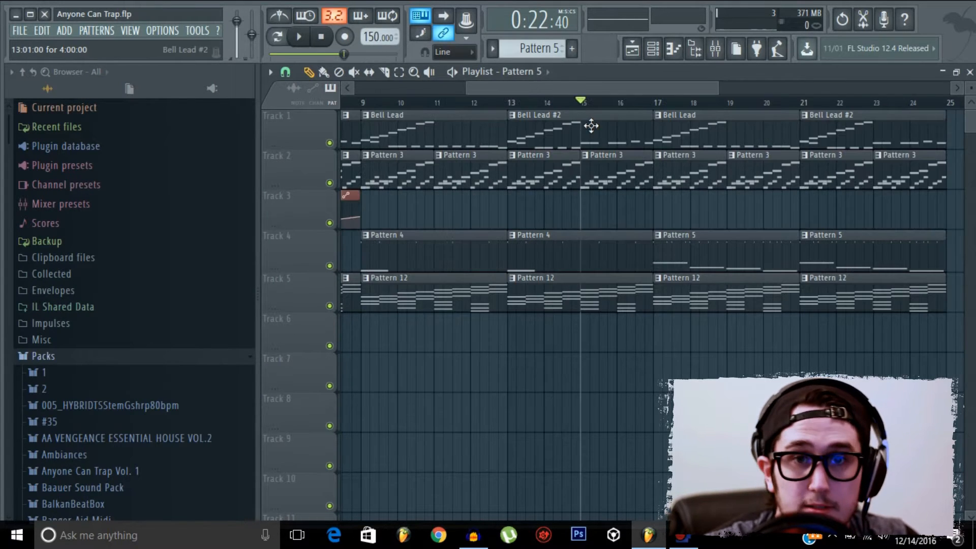
- Play the arrangement from bar 15 into bar 24 and stop playback
click(300, 39)
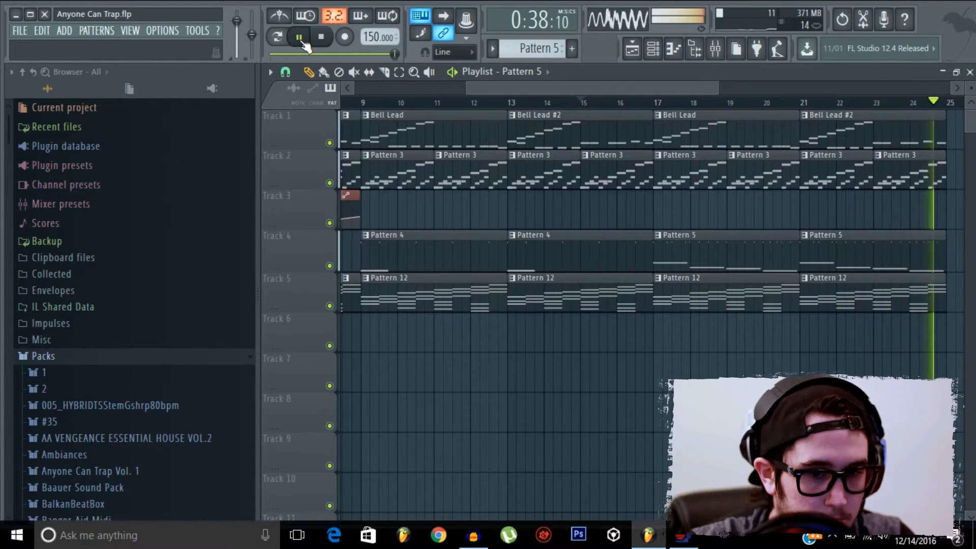
key(space)
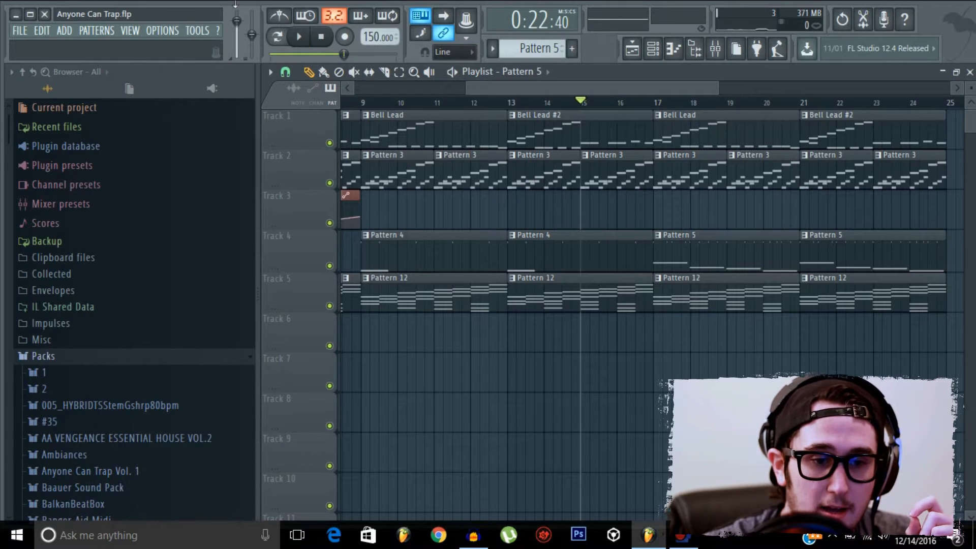
- Show the channel rack and switch to Pattern 7
drag(523, 89, 590, 87)
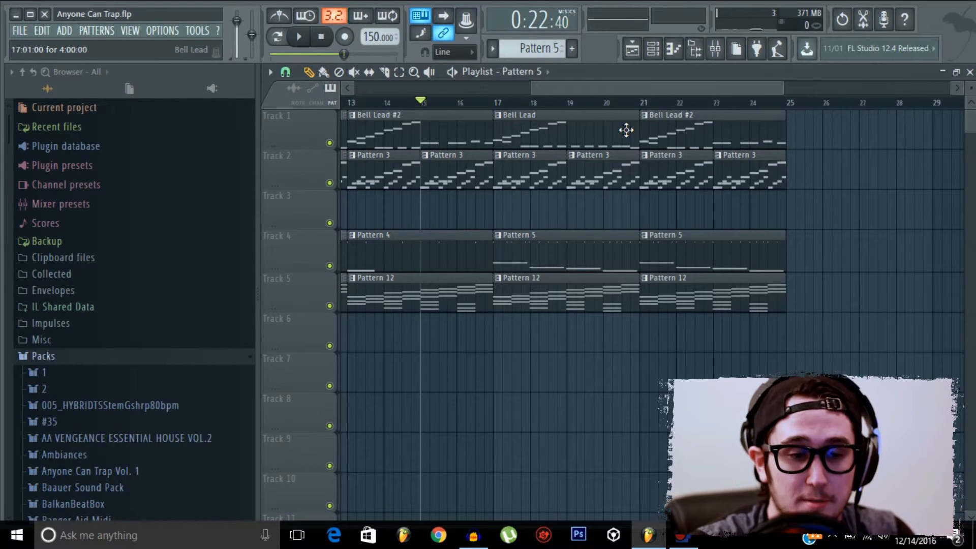
drag(779, 88, 749, 84)
drag(648, 81, 693, 84)
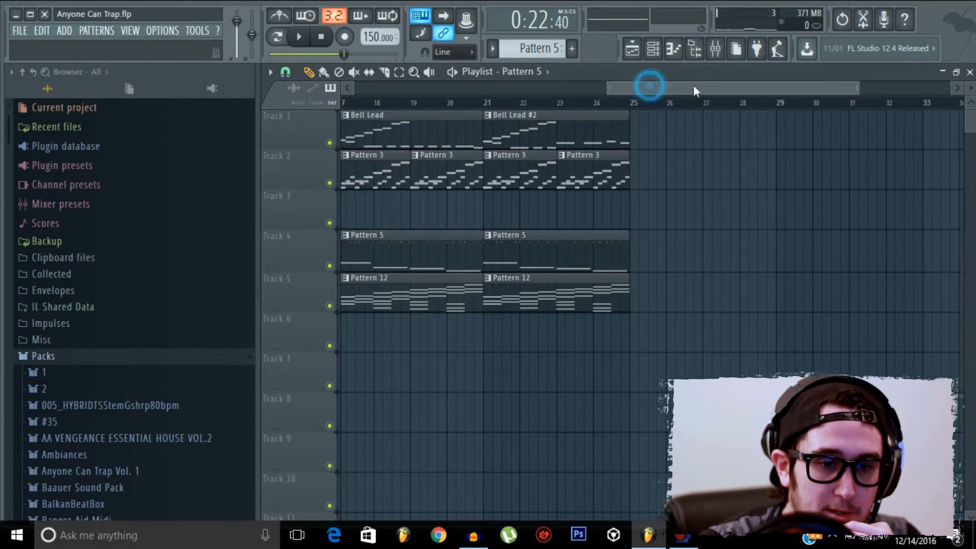
click(653, 49)
scroll(534, 56, down, 1)
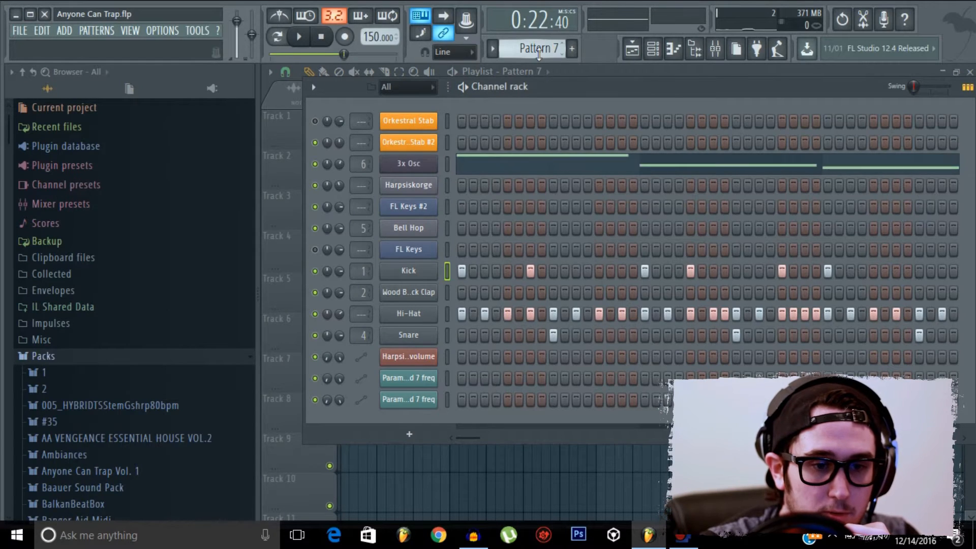
- Switch to the empty Pattern 13 and place a kick on step 1
scroll(534, 50, down, 1)
click(538, 54)
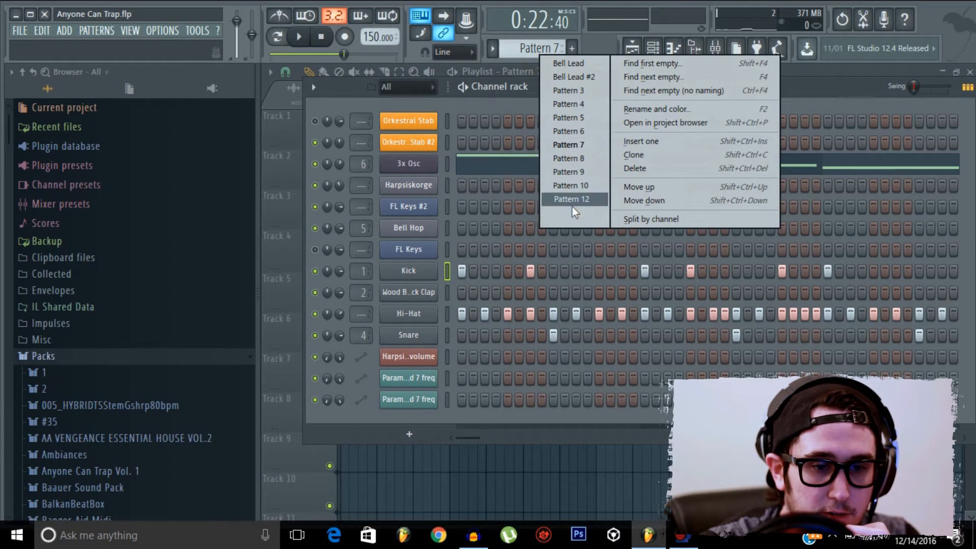
click(572, 205)
scroll(543, 49, down, 1)
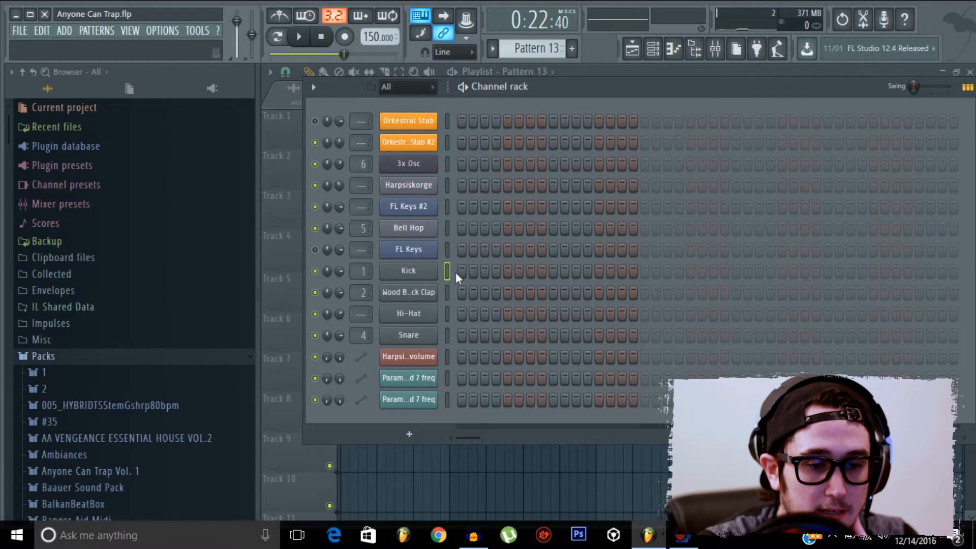
- Place four consecutive Pattern 13 clips on track 4 of the Playlist, one each at bars 25 to 28
click(642, 53)
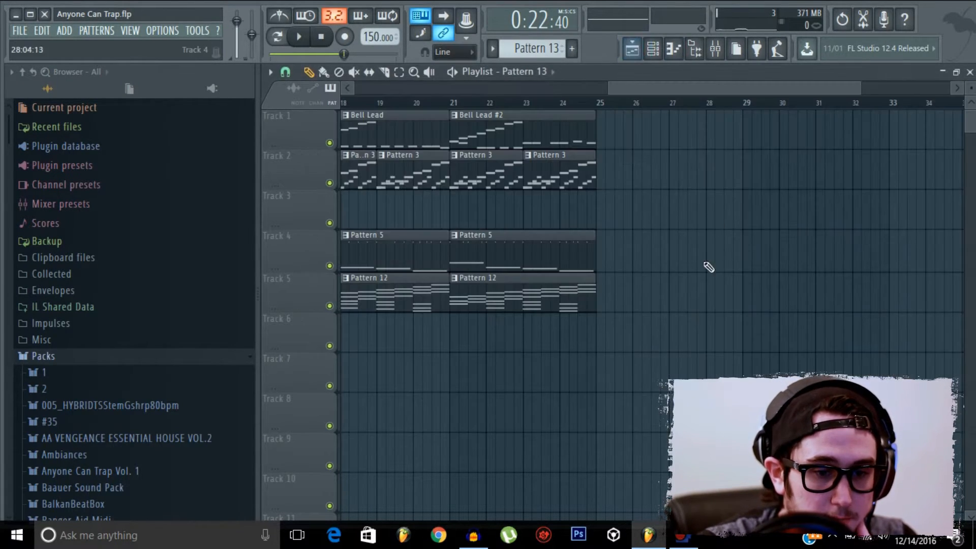
click(617, 257)
click(646, 255)
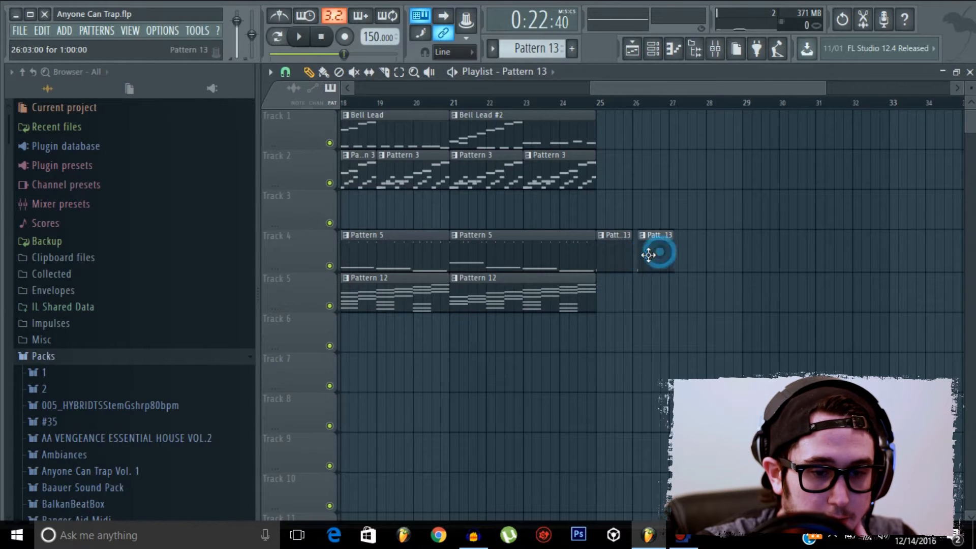
drag(649, 251, 643, 257)
click(680, 251)
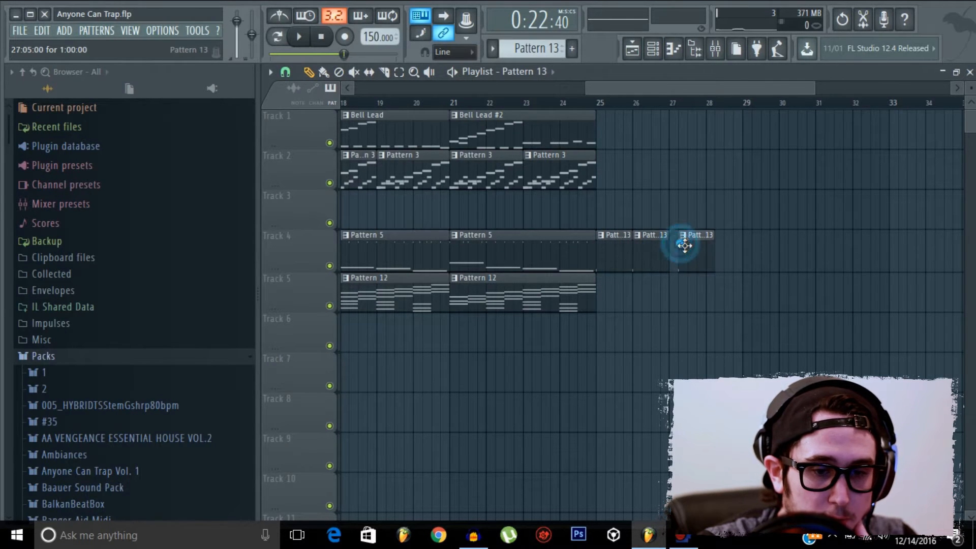
click(728, 248)
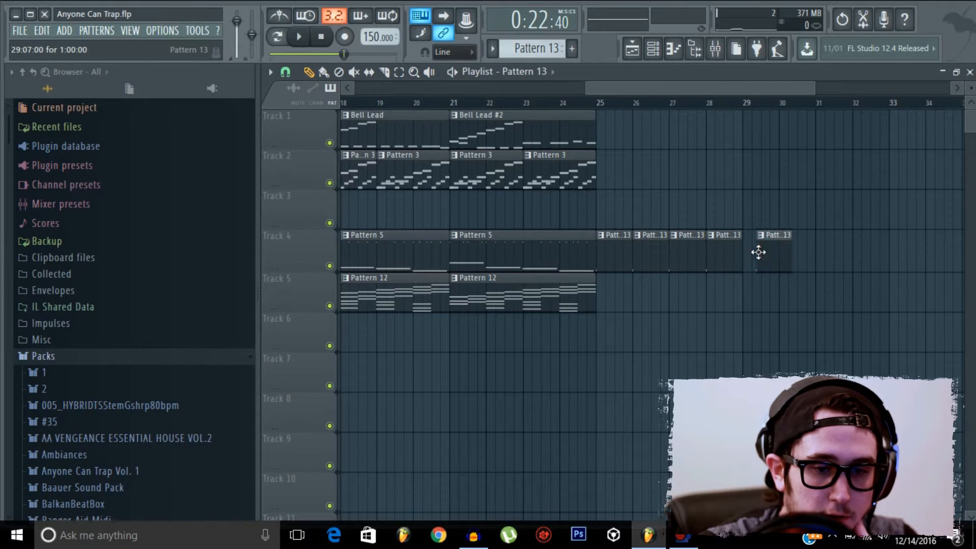
- Place another Pattern 13 clip at bar 29 on track 4 and make it unique
click(760, 250)
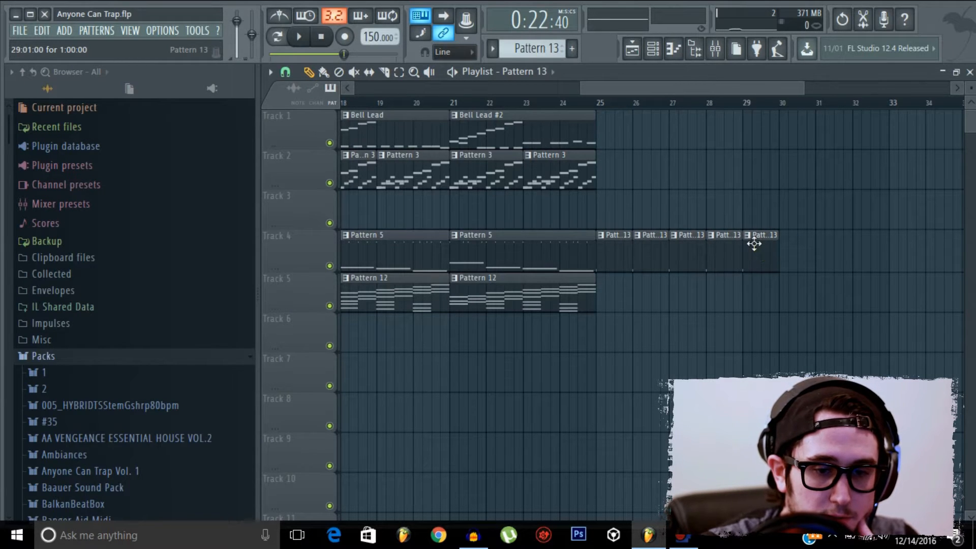
right_click(754, 245)
click(791, 325)
- Fill the Kick channel of Pattern 14 on each 4 steps
double_click(767, 244)
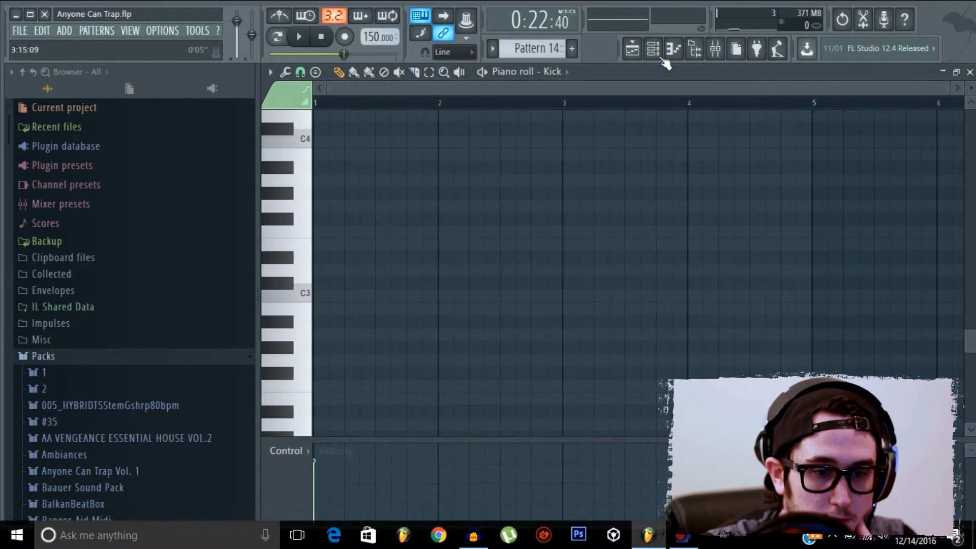
click(670, 54)
right_click(413, 270)
click(599, 331)
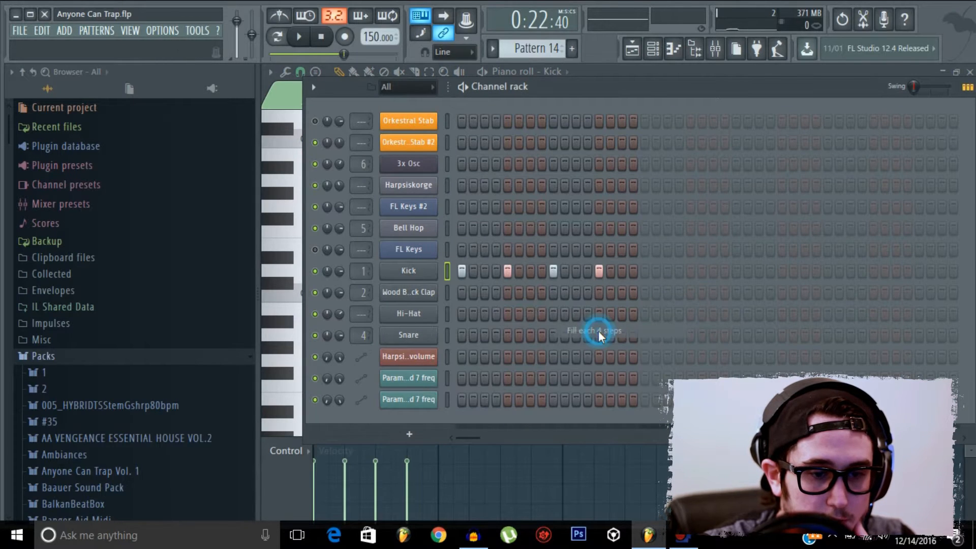
- Place Pattern 14 clips at bars 30 and 31 on track 4 and make the bar 31 clip unique
click(647, 41)
click(786, 254)
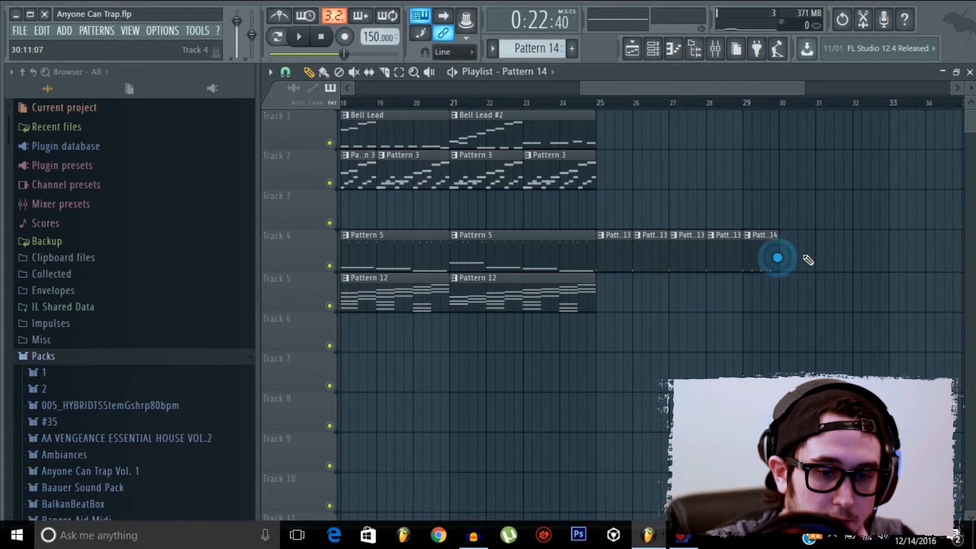
drag(809, 255, 786, 259)
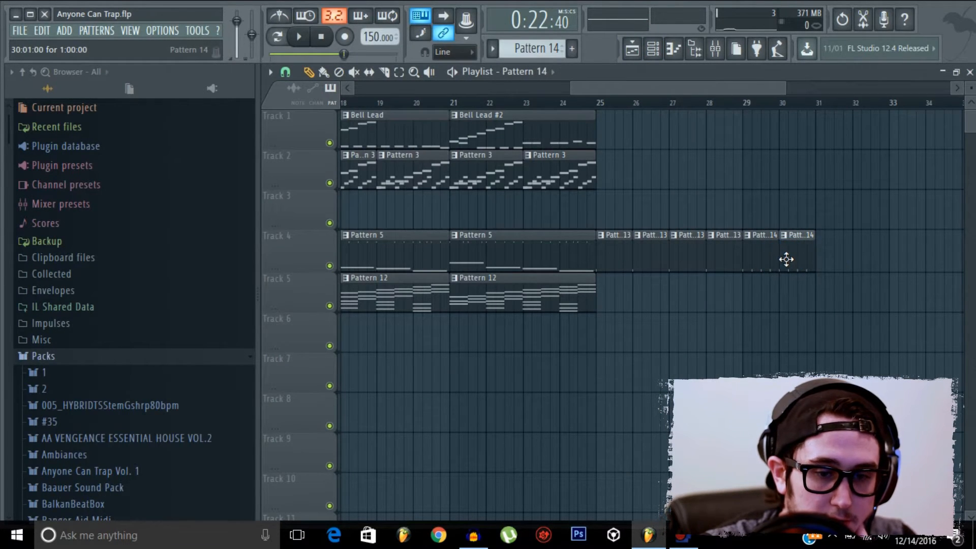
click(821, 255)
click(821, 235)
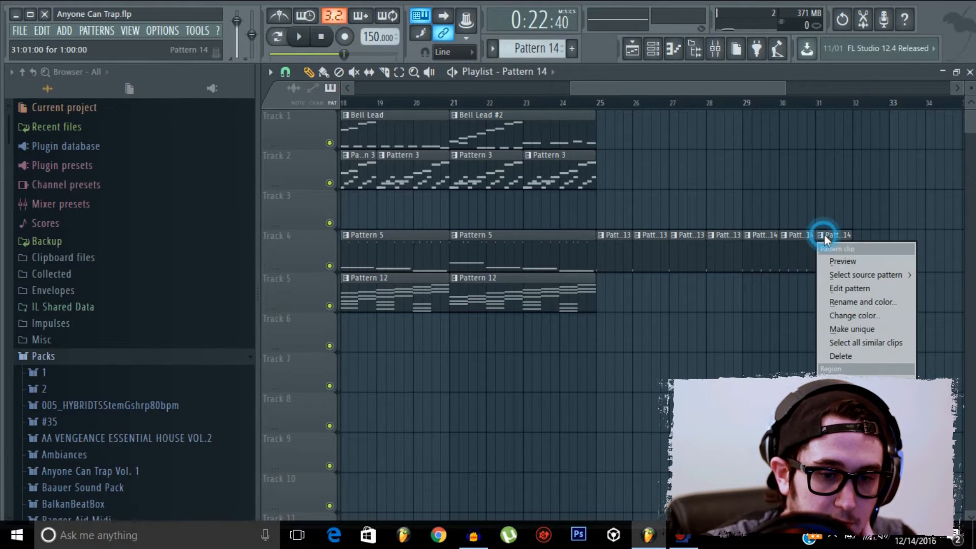
click(874, 331)
- Fill Pattern 15's Kick channel on each 2 steps, with hits on every step from 9 to 16
double_click(823, 244)
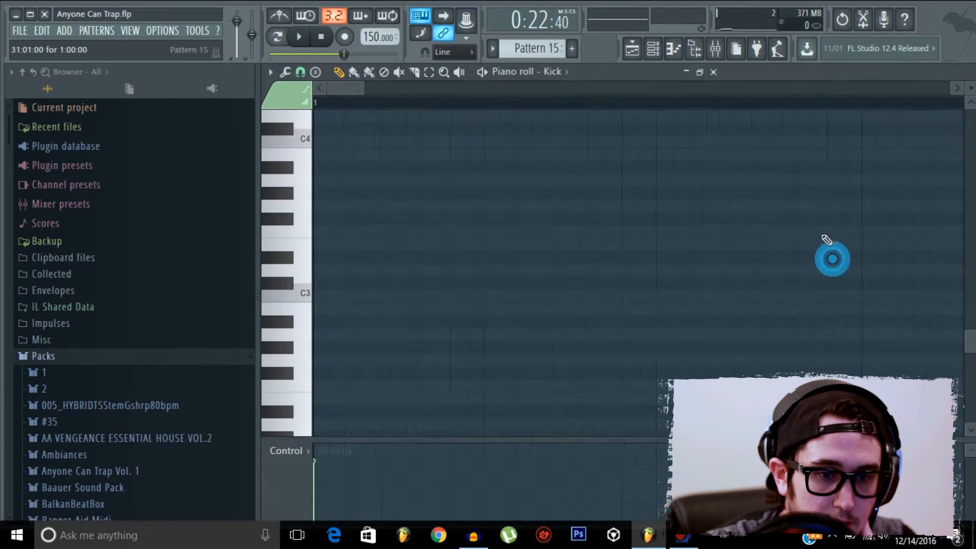
click(653, 48)
click(485, 271)
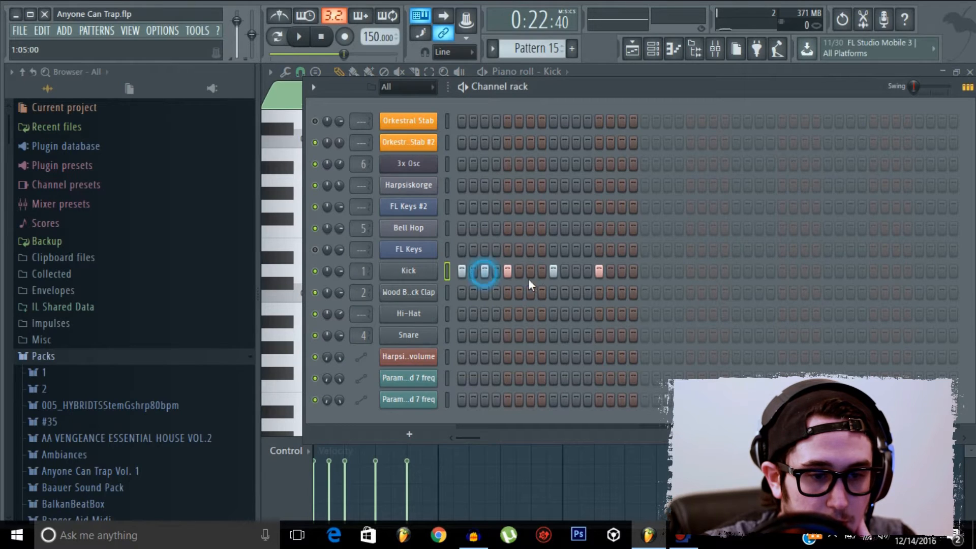
click(531, 272)
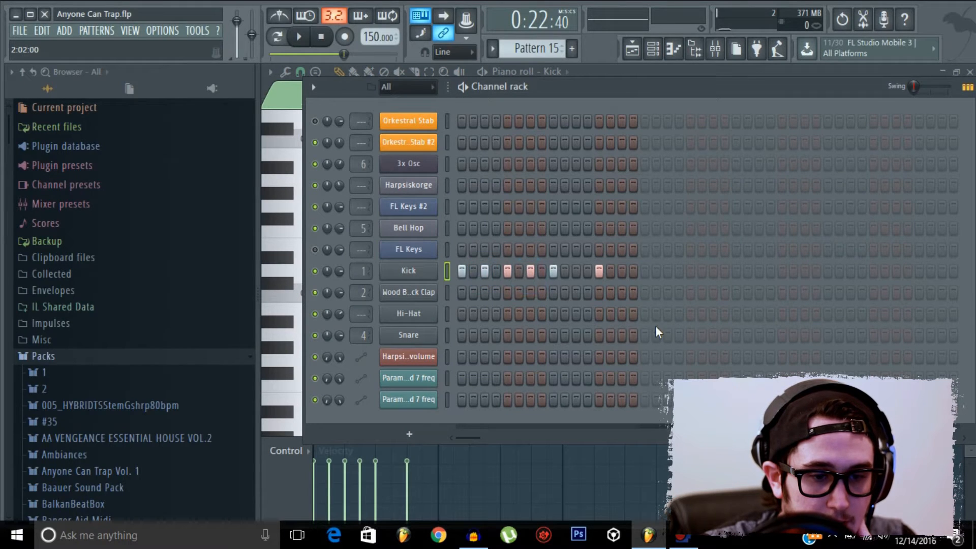
click(622, 271)
right_click(434, 271)
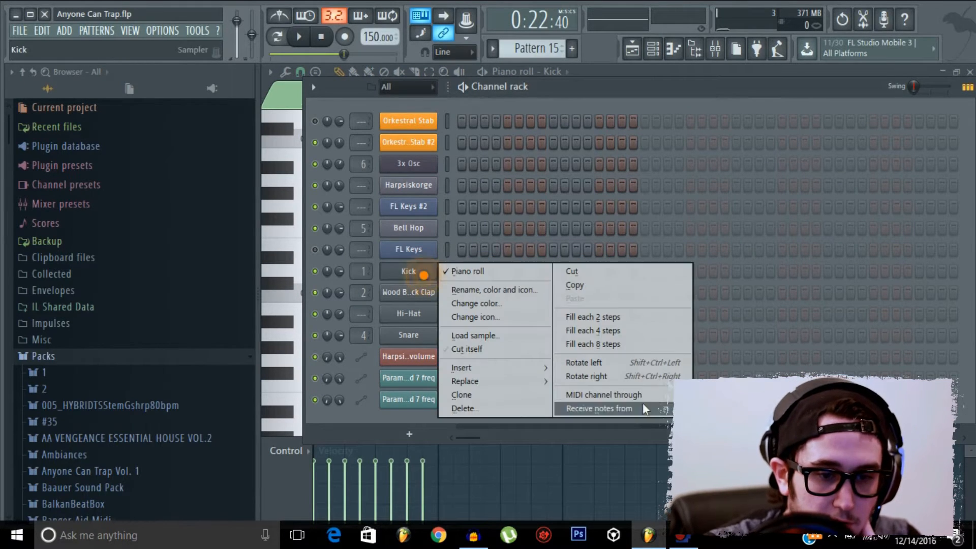
click(600, 317)
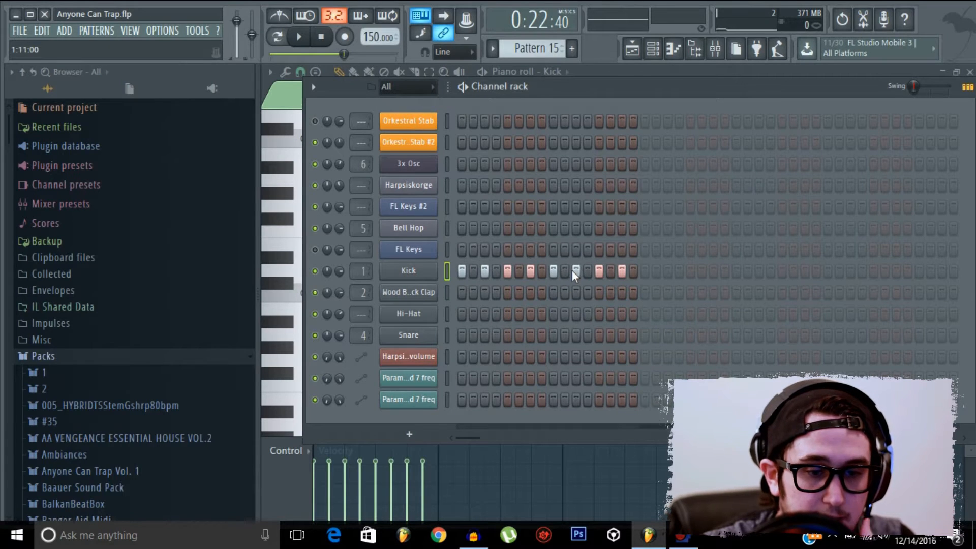
drag(564, 271, 612, 275)
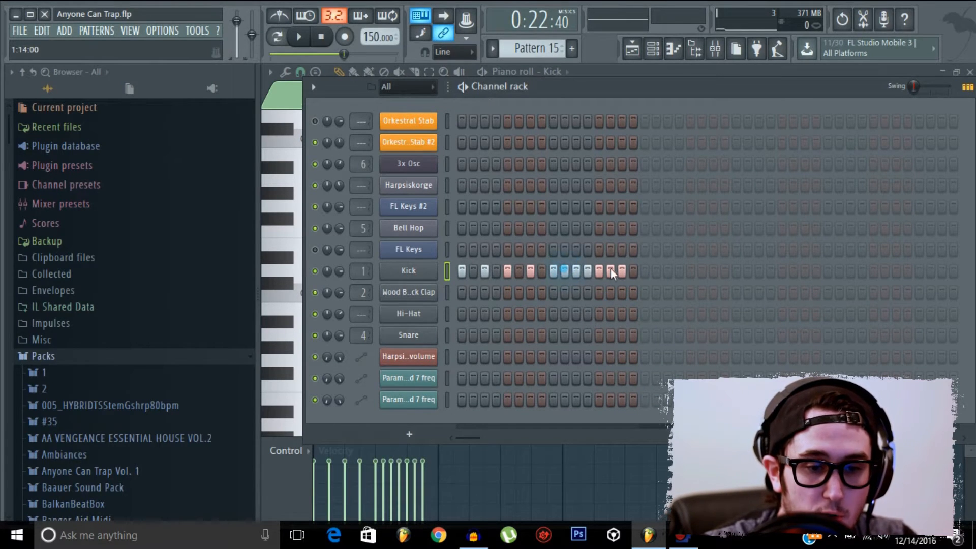
- Reopen Pattern 13 from its bar 25 clip and fill the Snare channel on each 4 steps
click(632, 49)
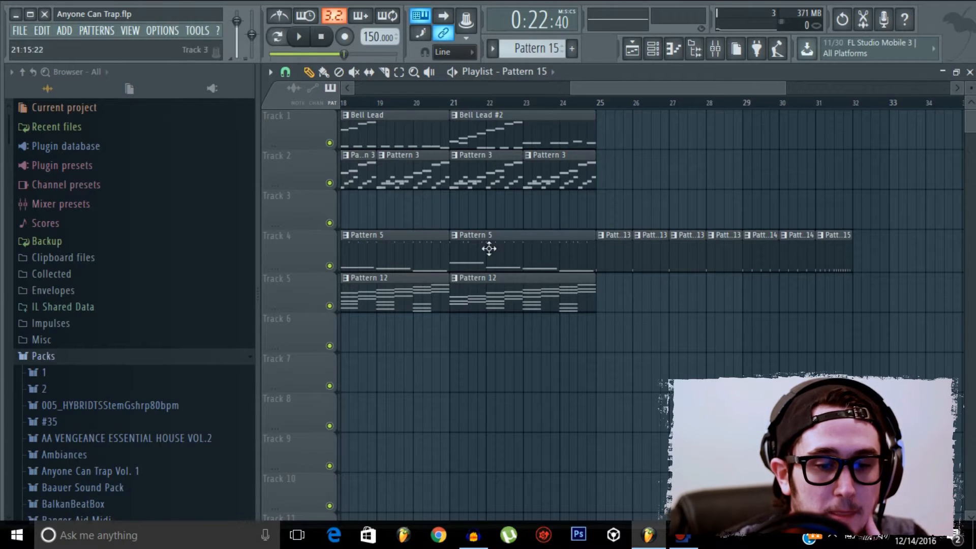
double_click(599, 242)
click(674, 49)
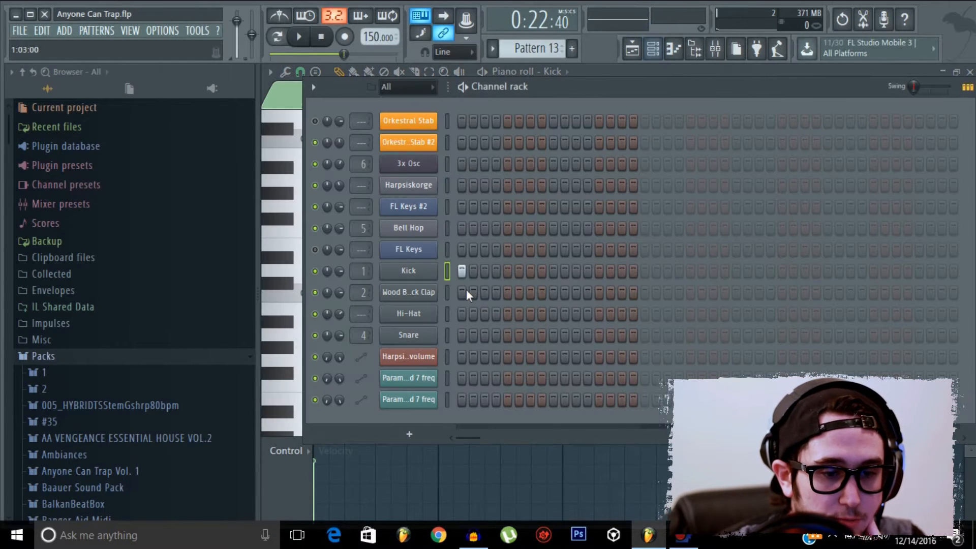
right_click(431, 338)
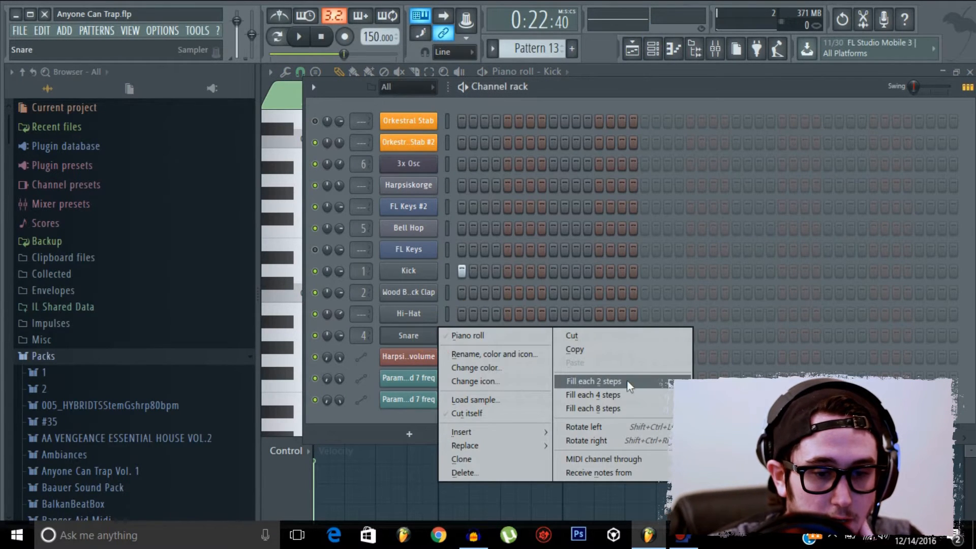
click(600, 395)
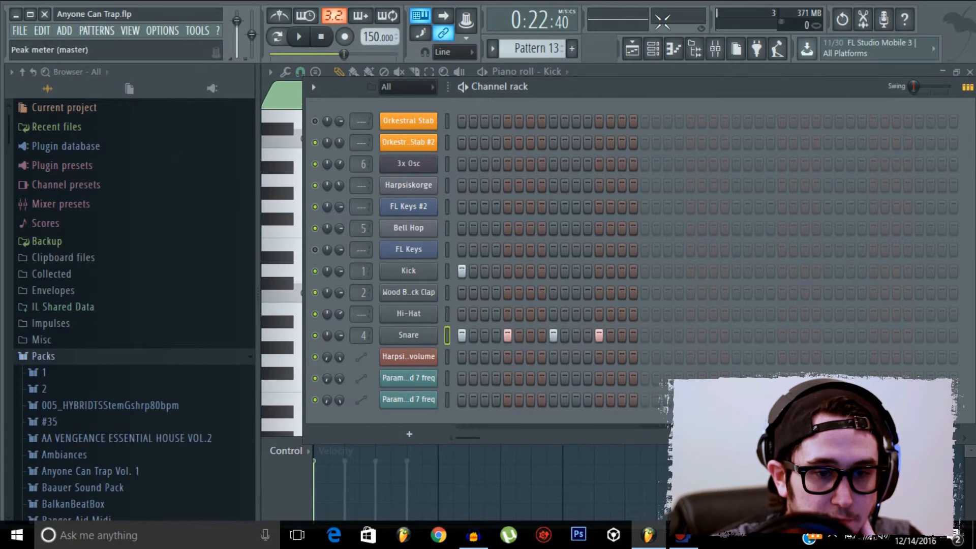
- Reopen Pattern 14 from its bar 29 clip and fill the Snare channel on each 2 steps
click(632, 48)
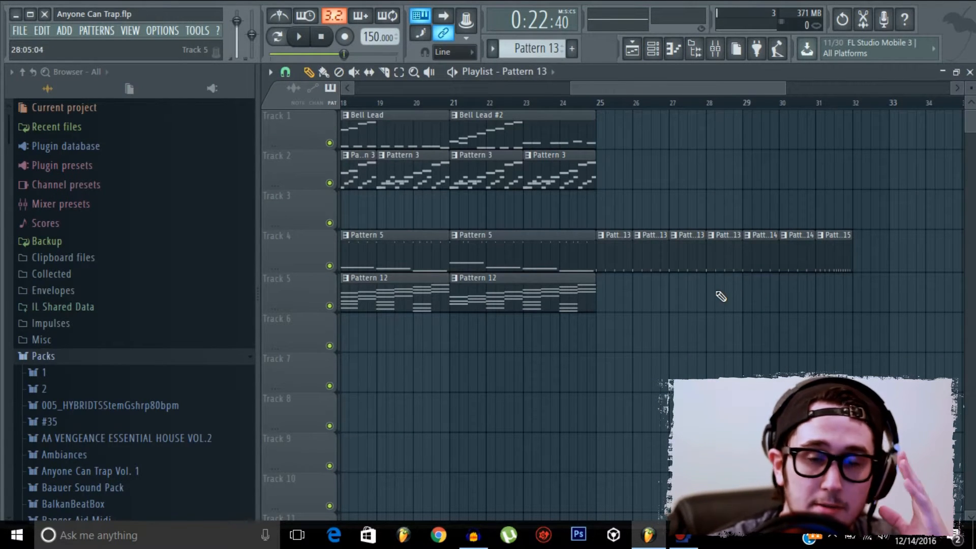
click(762, 240)
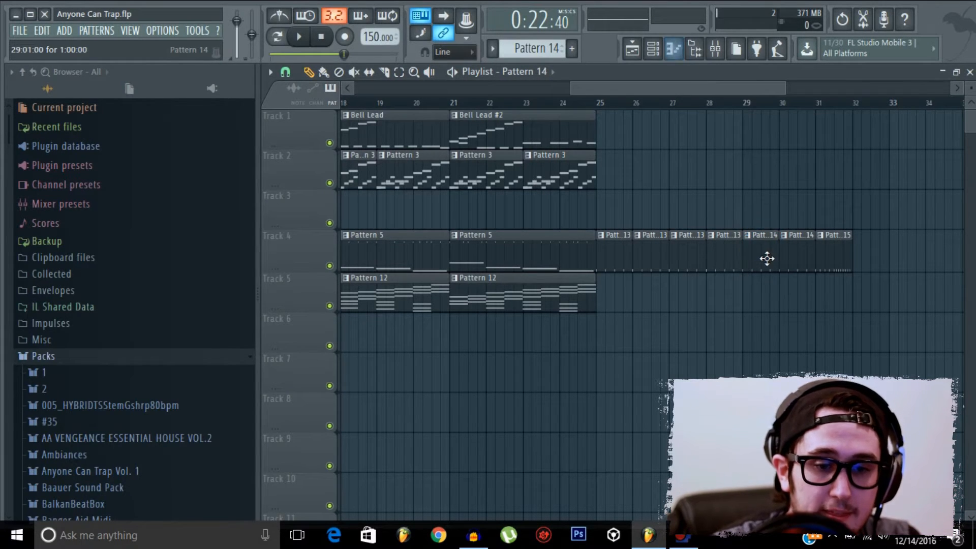
double_click(766, 258)
click(653, 49)
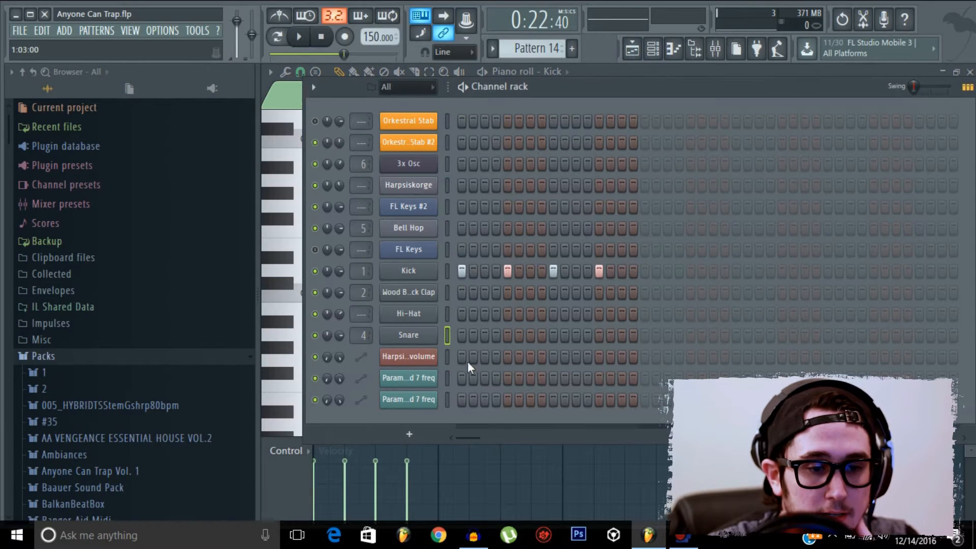
click(636, 50)
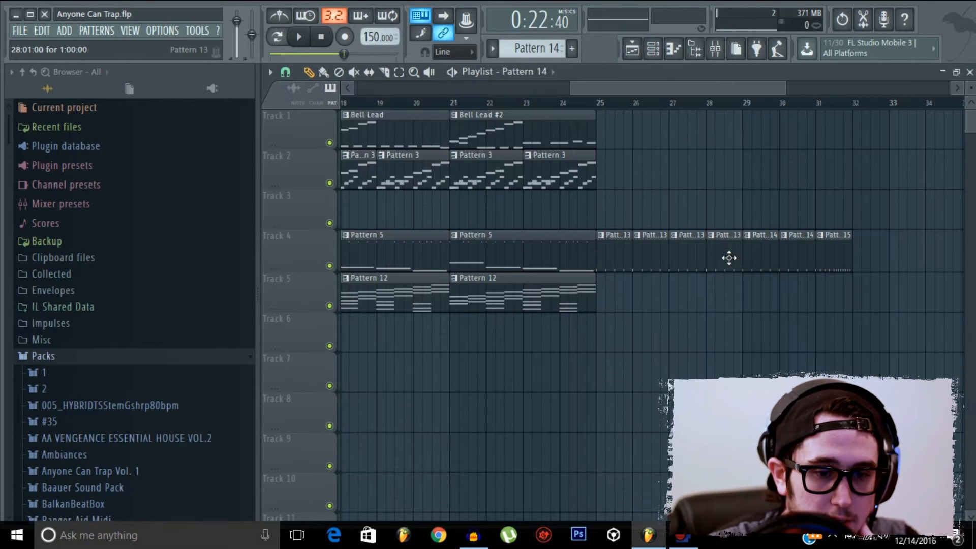
double_click(764, 255)
click(653, 50)
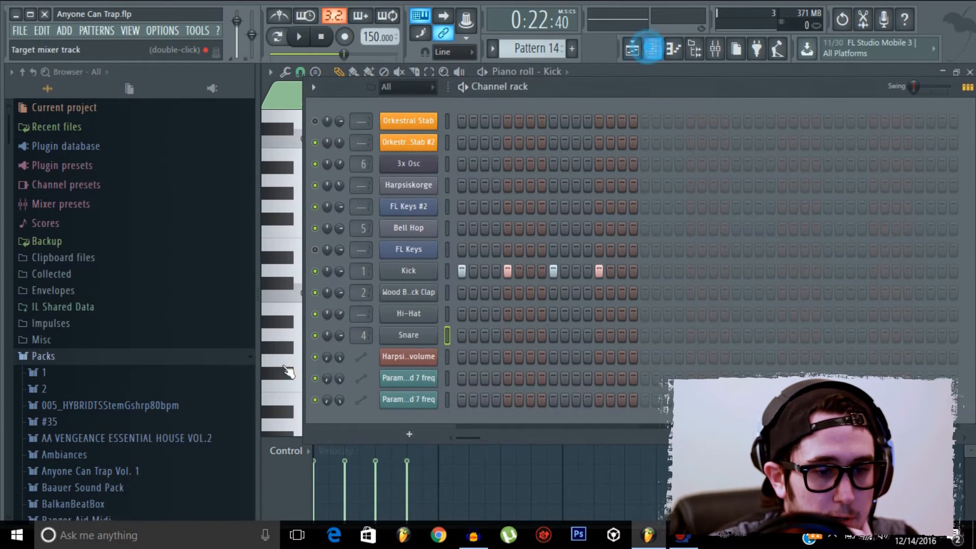
right_click(429, 338)
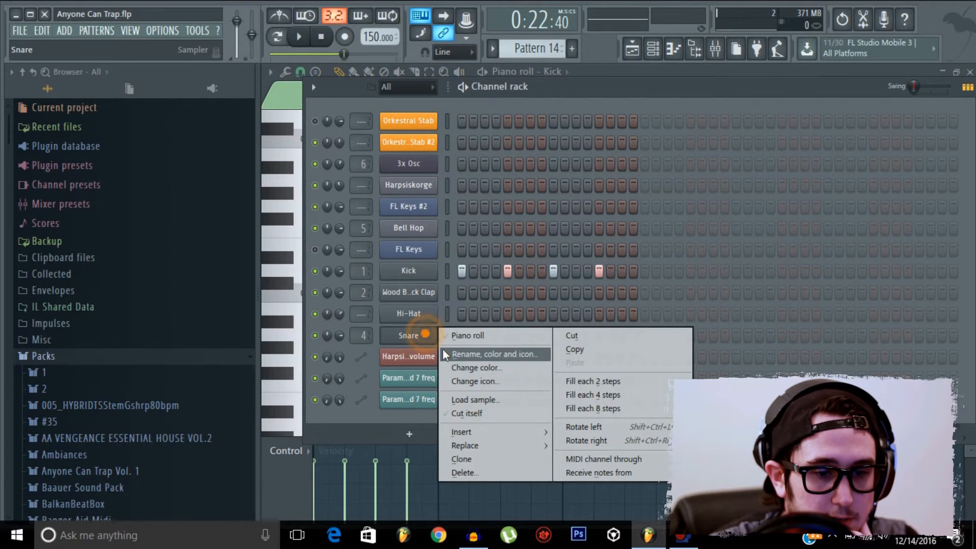
click(590, 382)
- Reopen Pattern 15 from its bar 31 clip and add snare hits on all 16 steps
click(633, 50)
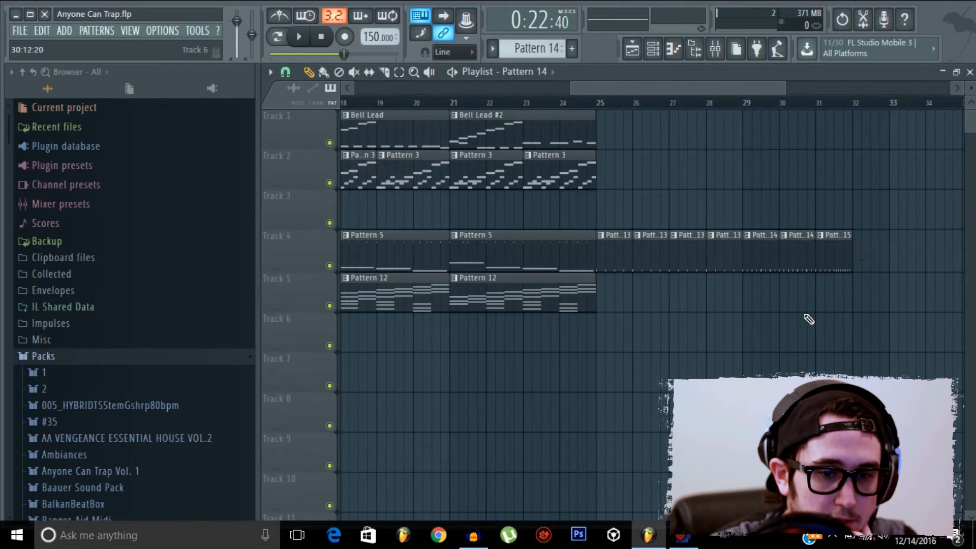
double_click(839, 248)
click(655, 51)
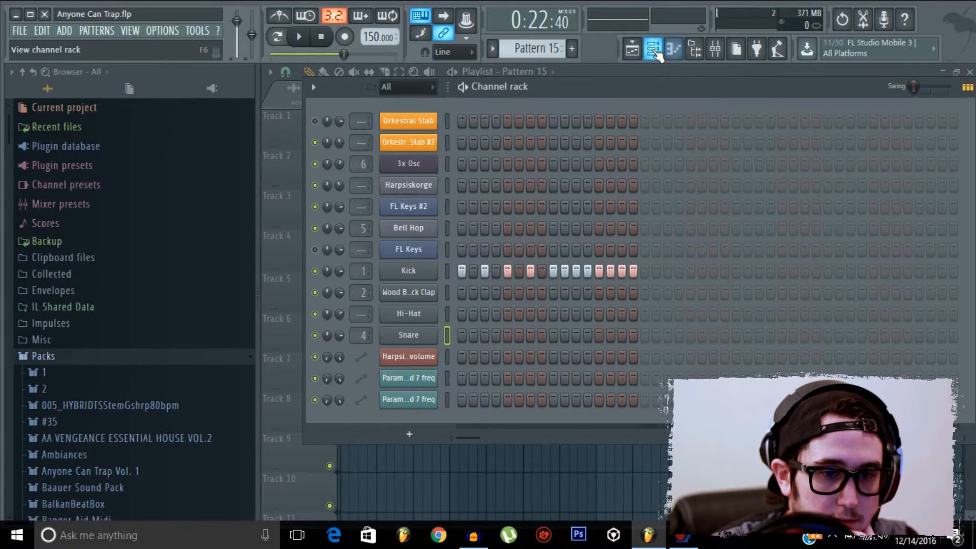
click(656, 52)
click(654, 51)
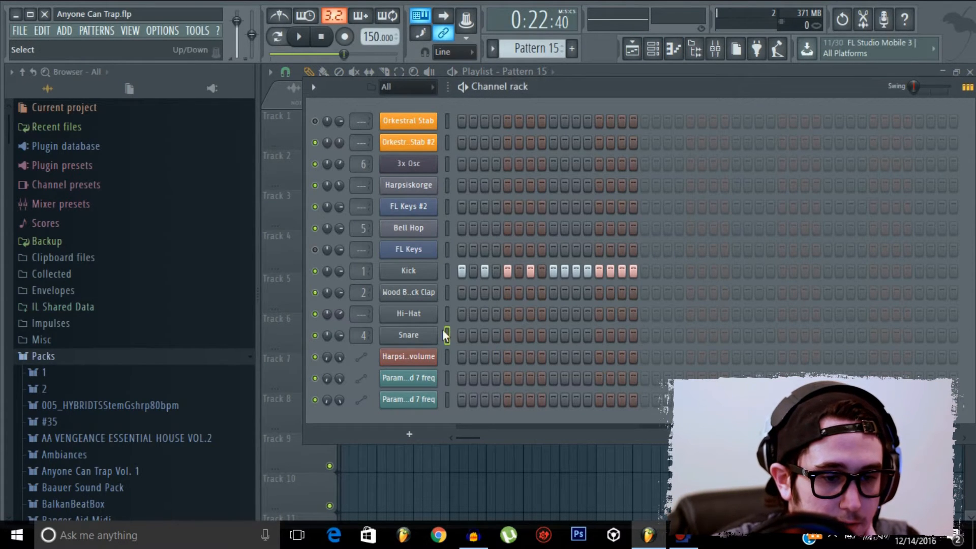
drag(461, 335, 563, 346)
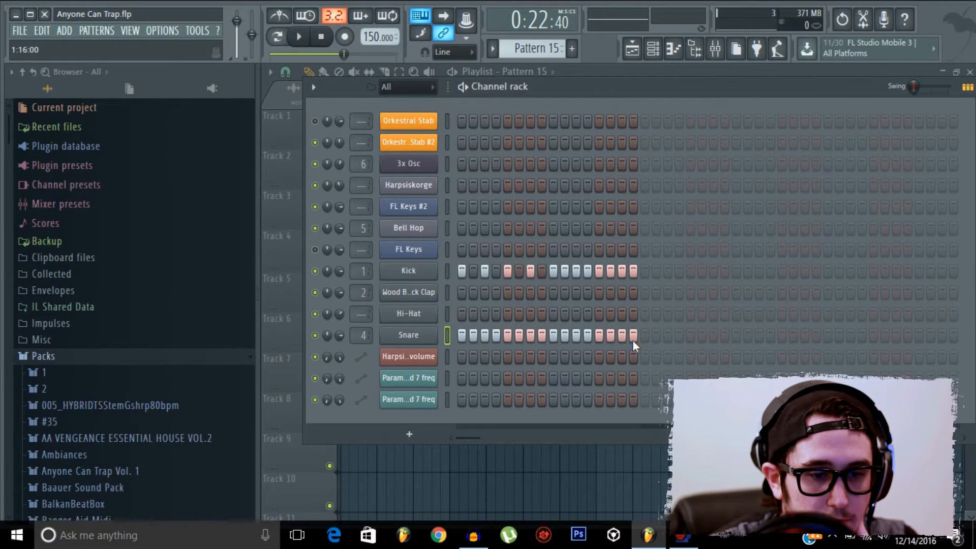
- Move the Playlist playback position to bar 25 and start playback to check the kick and snare build-up
click(632, 48)
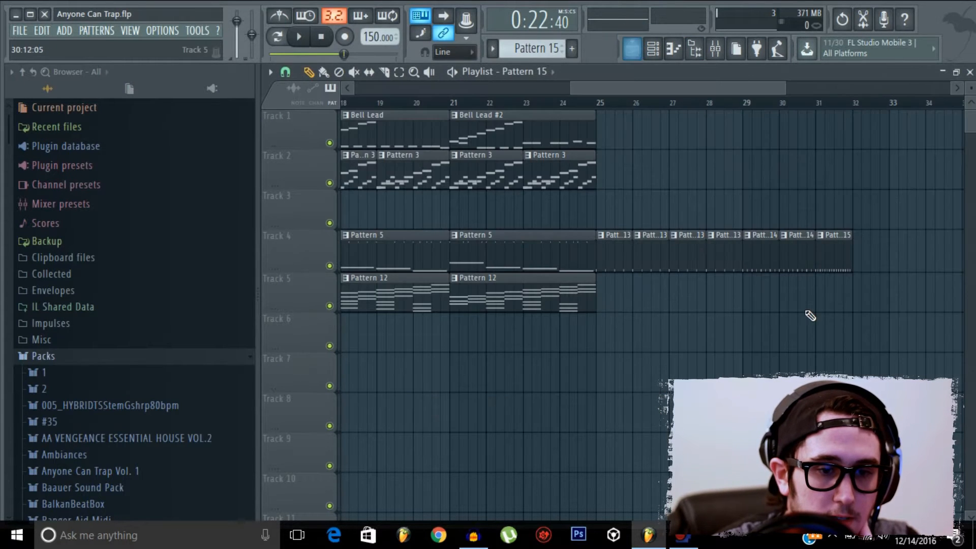
click(597, 102)
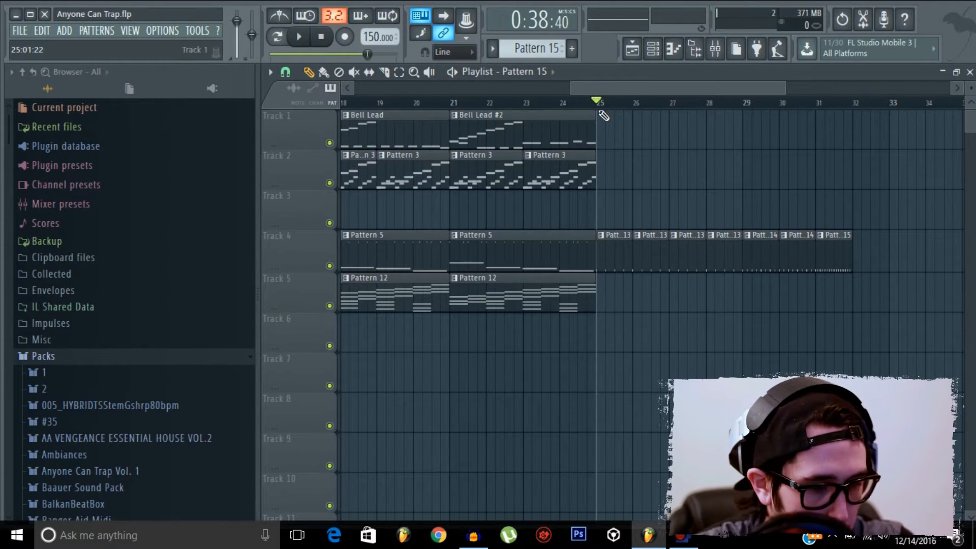
key(space)
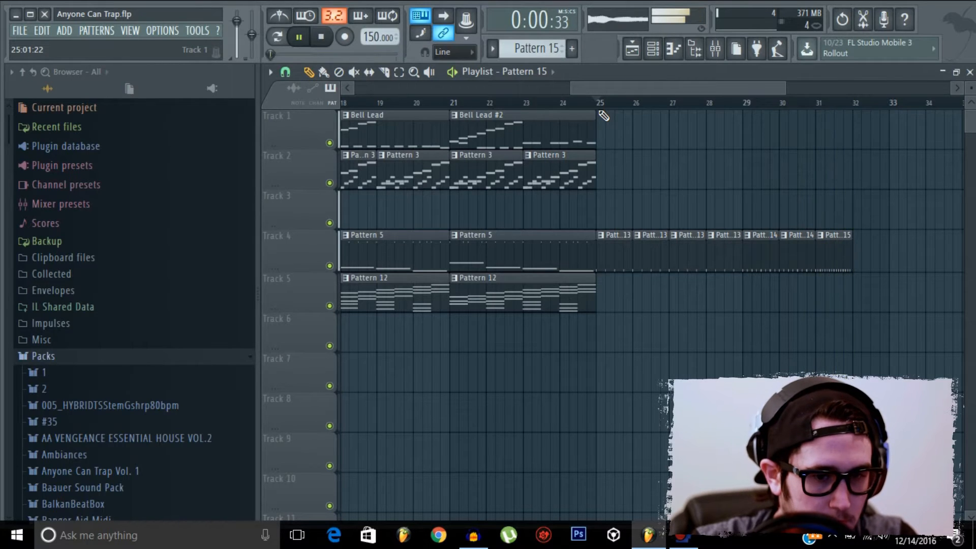
key(space)
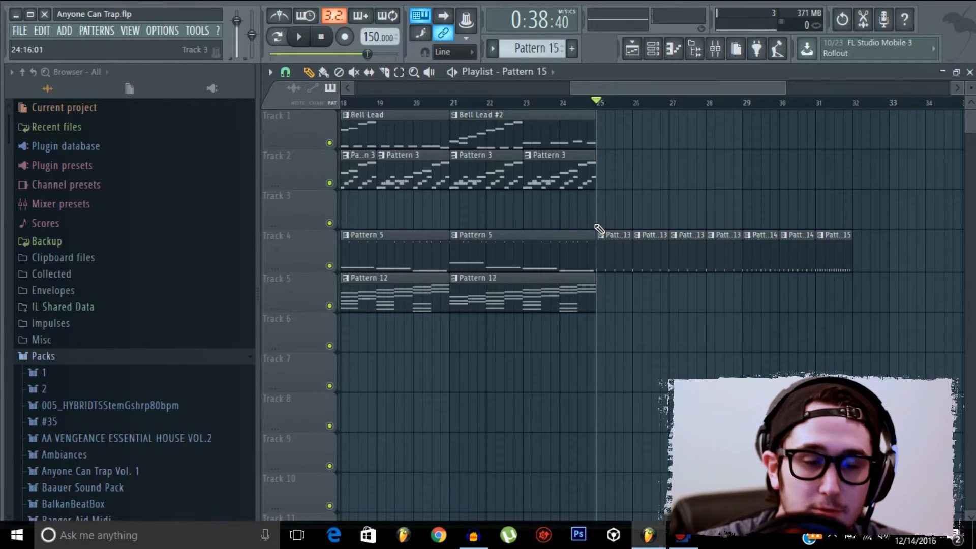
drag(682, 81, 688, 81)
click(545, 115)
click(595, 122)
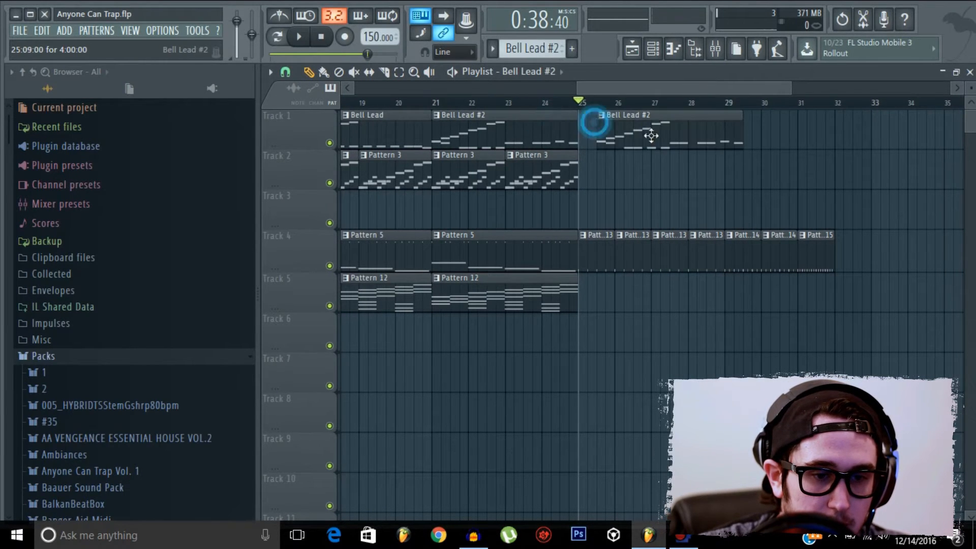
click(670, 124)
right_click(667, 124)
- Place a full Bell Lead clip on Track 1 at bar 25 and repeat half-bar Bell Lead clips from bar 29 to bar 32
click(379, 131)
click(592, 135)
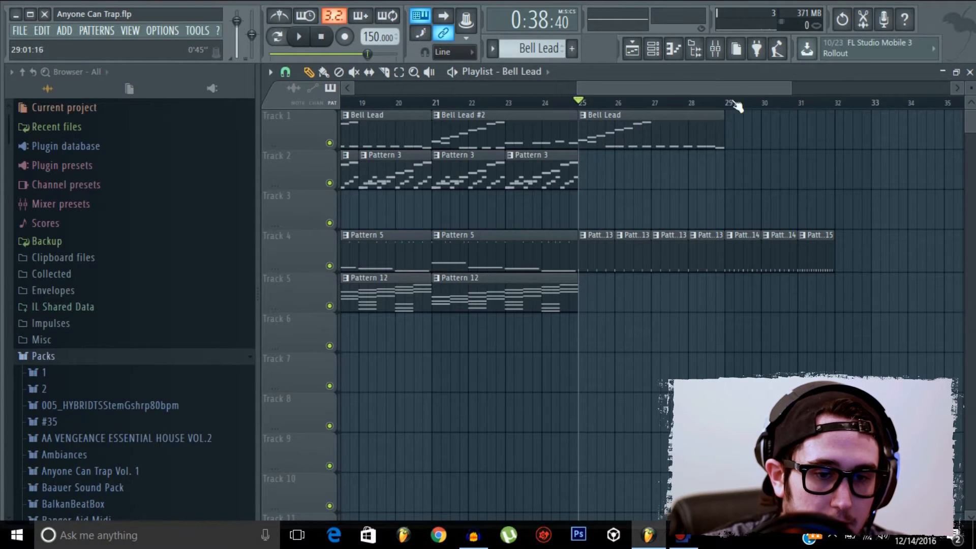
drag(743, 89, 757, 87)
click(714, 132)
drag(778, 129, 746, 128)
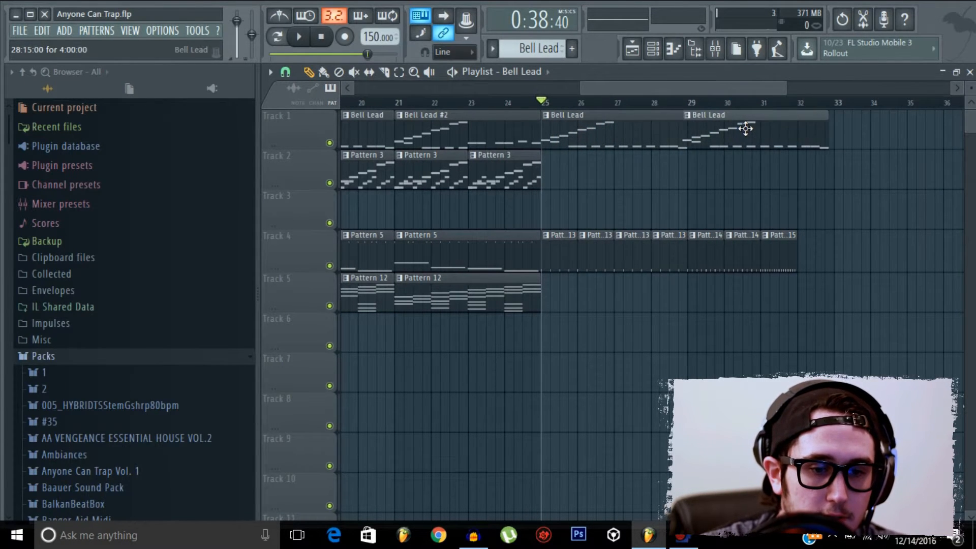
drag(829, 123, 771, 134)
click(790, 135)
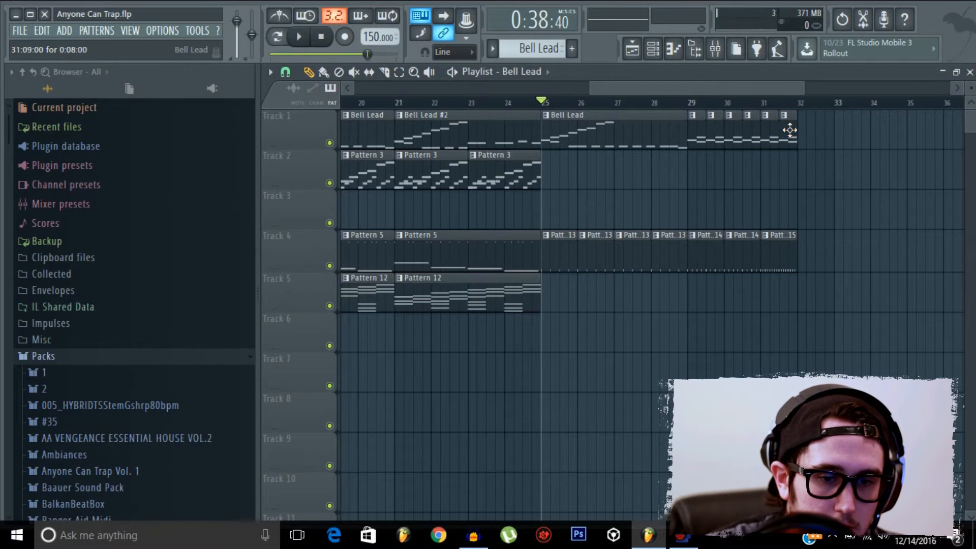
- Replace the half-bar Bell Lead clips in bar 31 on Track 1 with four quarter-bar clips
drag(787, 89, 802, 89)
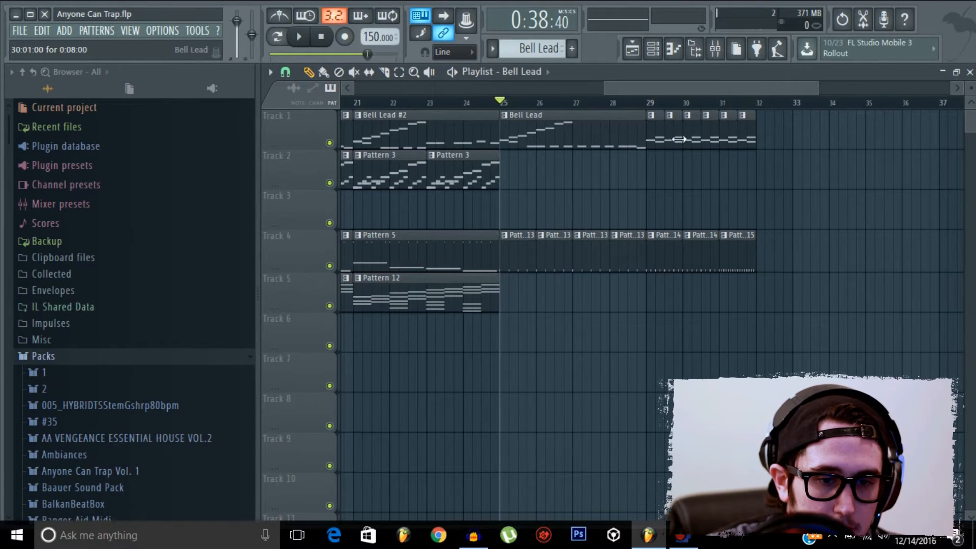
drag(736, 135, 732, 134)
right_click(749, 135)
click(733, 135)
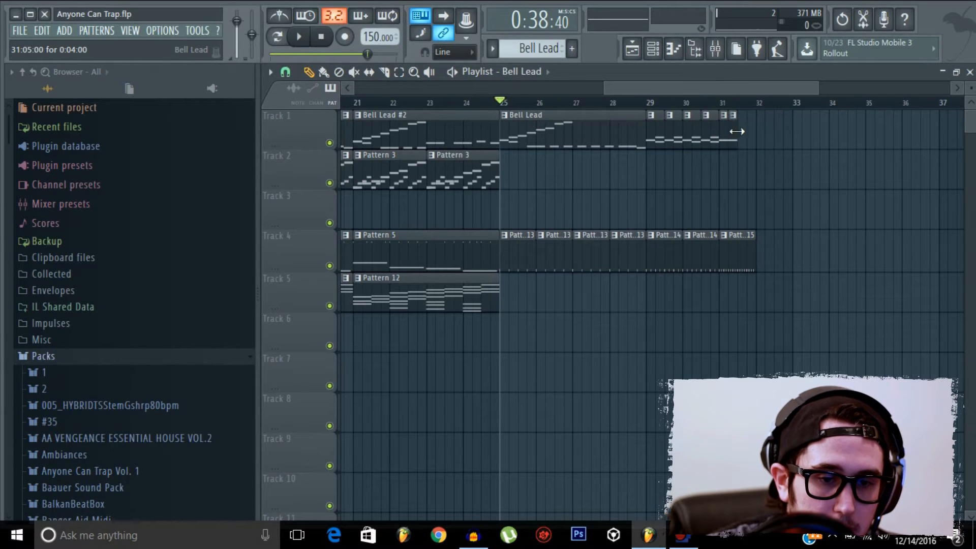
right_click(749, 128)
click(742, 135)
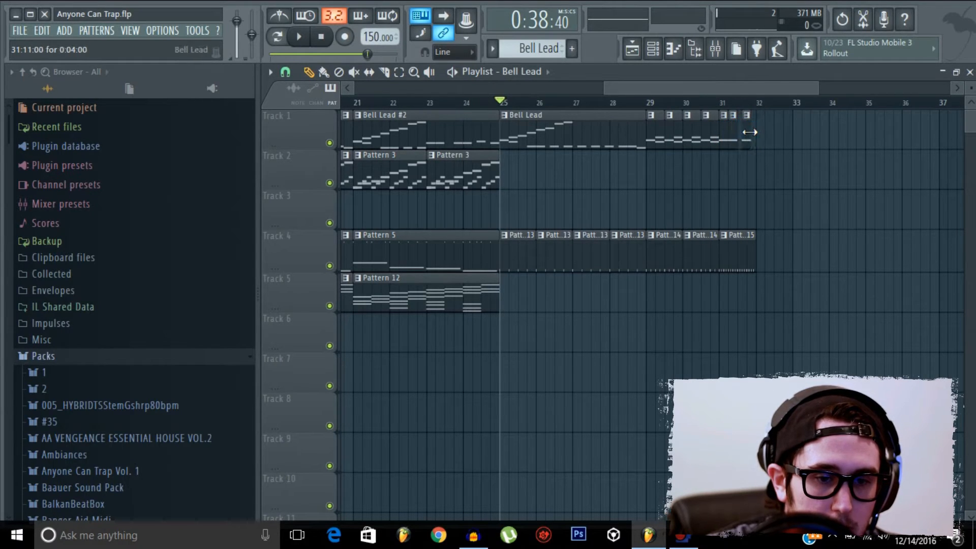
click(750, 131)
click(745, 132)
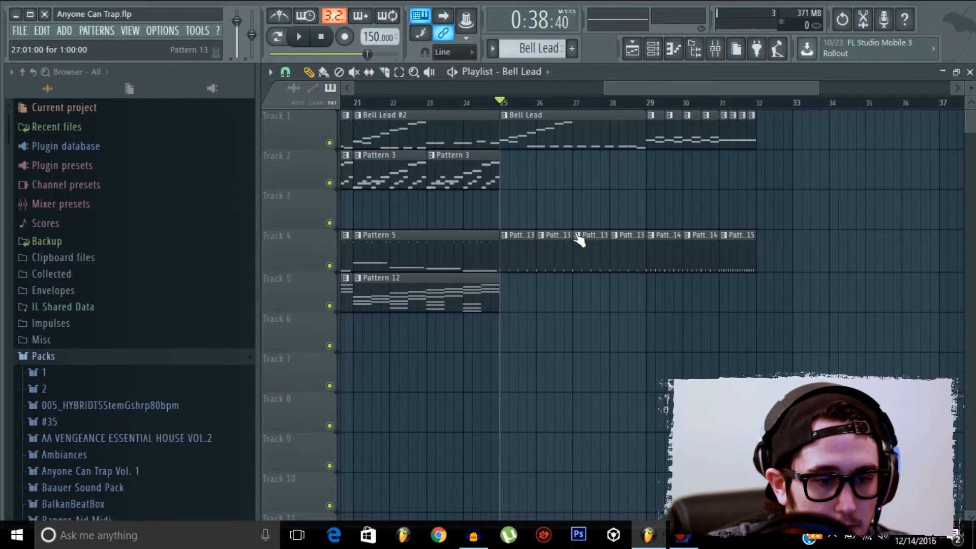
- Repeat Pattern 3 on Track 2 from bar 25 and trim the last clip to end at bar 32
click(468, 171)
click(523, 166)
click(603, 174)
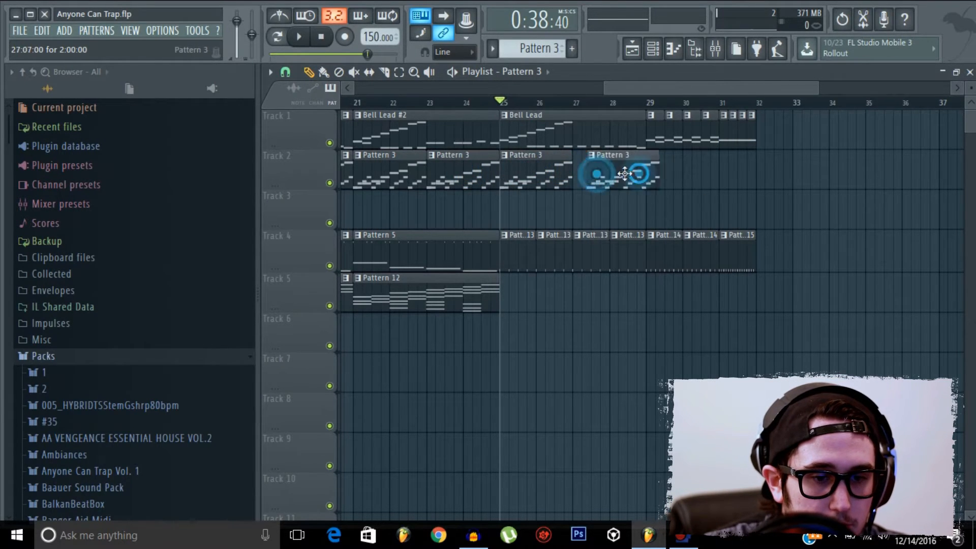
click(664, 171)
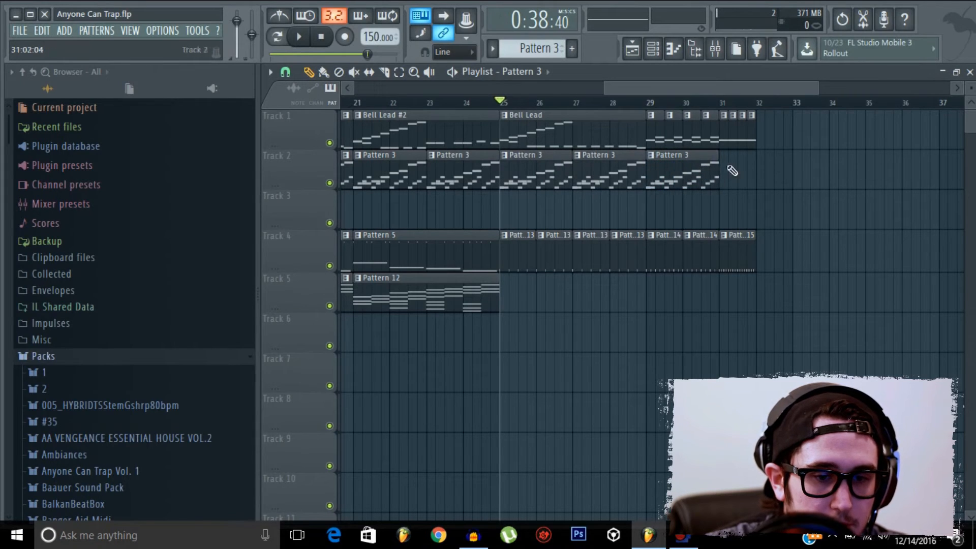
click(773, 174)
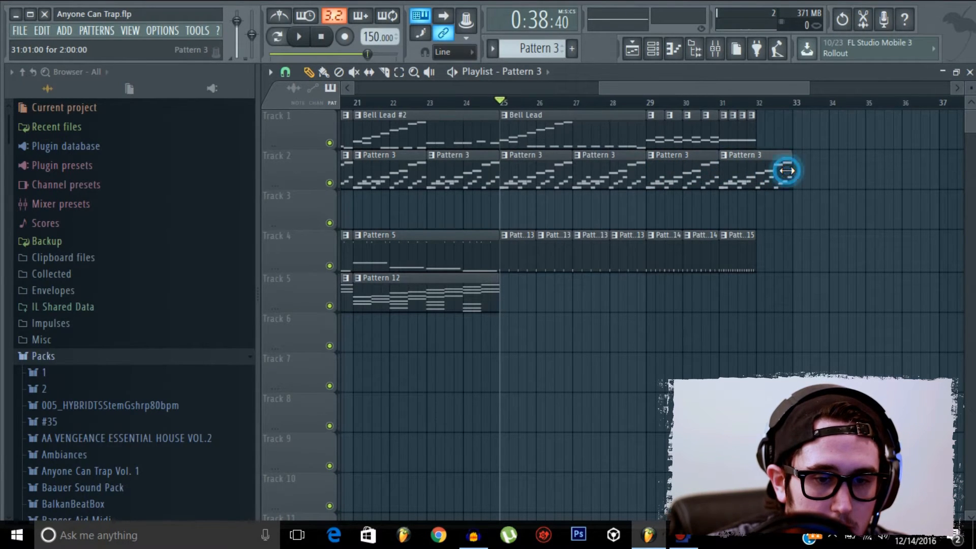
drag(793, 174, 752, 176)
- Place a full Pattern 12 clip on Track 5 at bar 25 and repeat half-bar Pattern 12 clips from bar 29 to bar 31
click(440, 304)
click(534, 296)
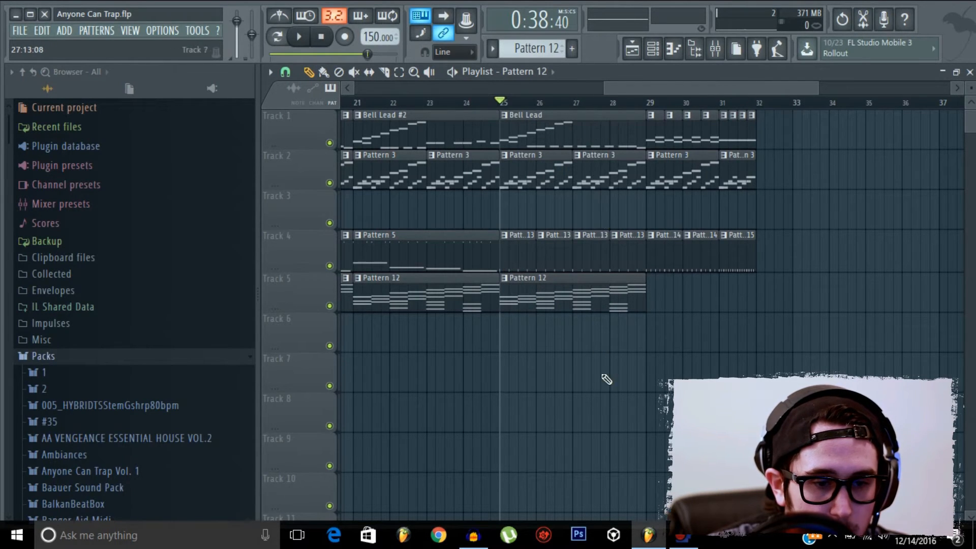
click(671, 293)
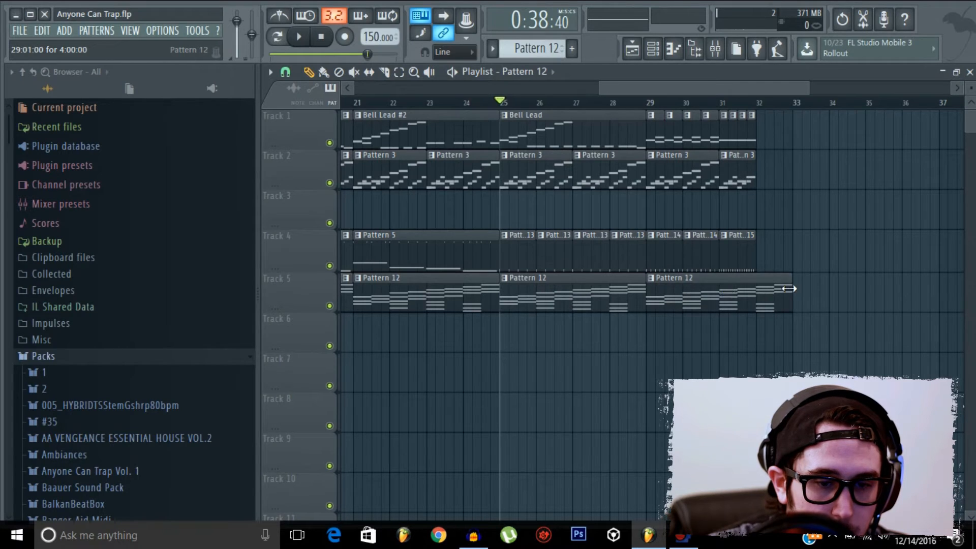
drag(789, 289, 648, 324)
click(671, 293)
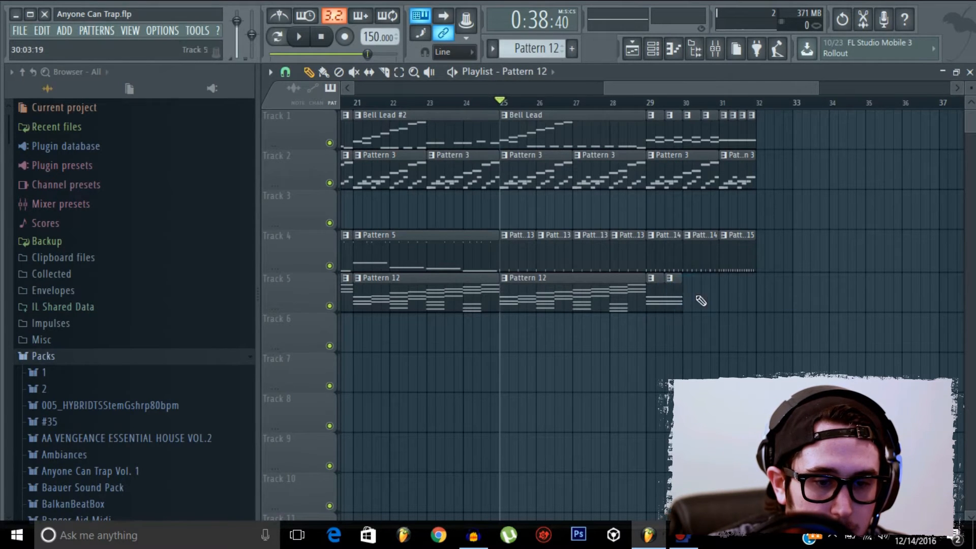
click(691, 300)
drag(692, 300, 731, 303)
- Fill bar 31 on Track 5 with quarter-bar Pattern 12 clips and play back the build-up from bar 25
click(740, 300)
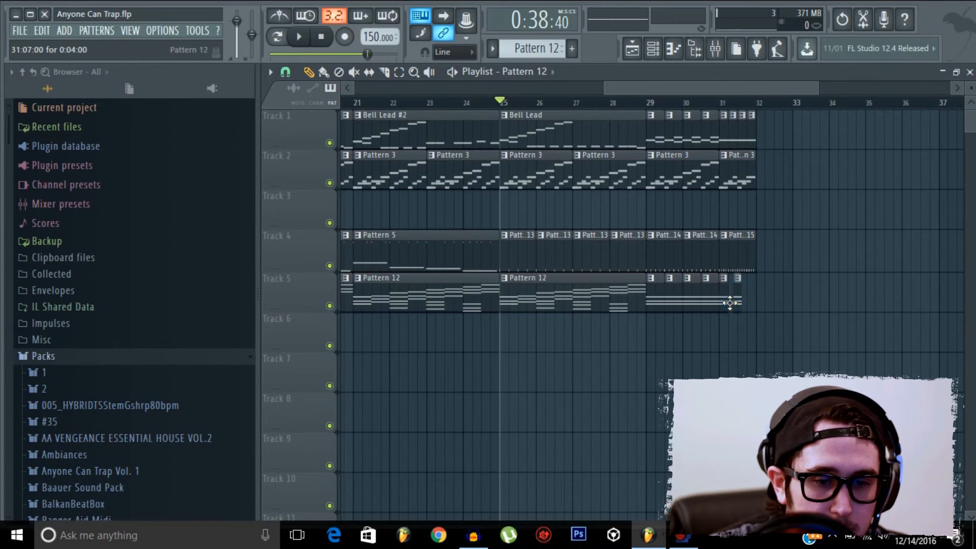
right_click(740, 302)
click(736, 300)
click(740, 298)
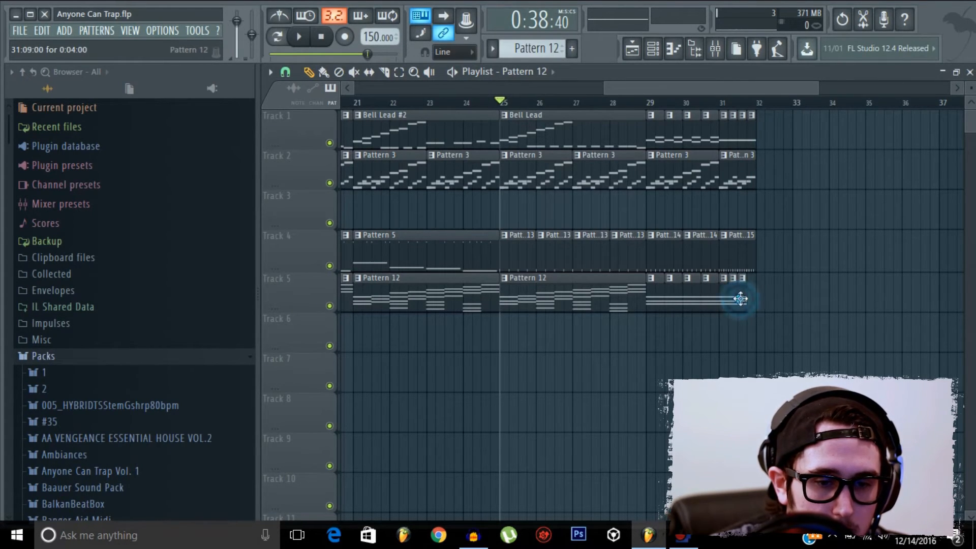
click(747, 294)
key(space)
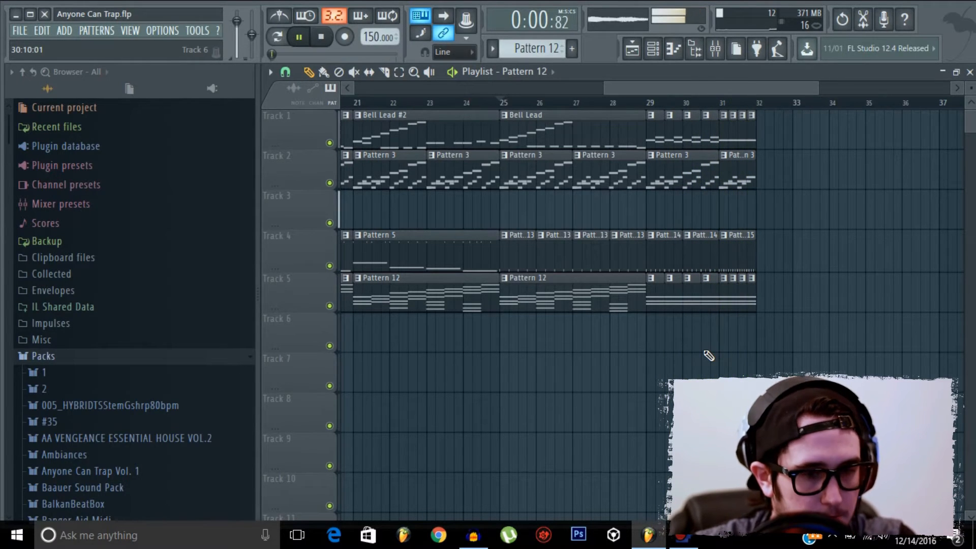
key(space)
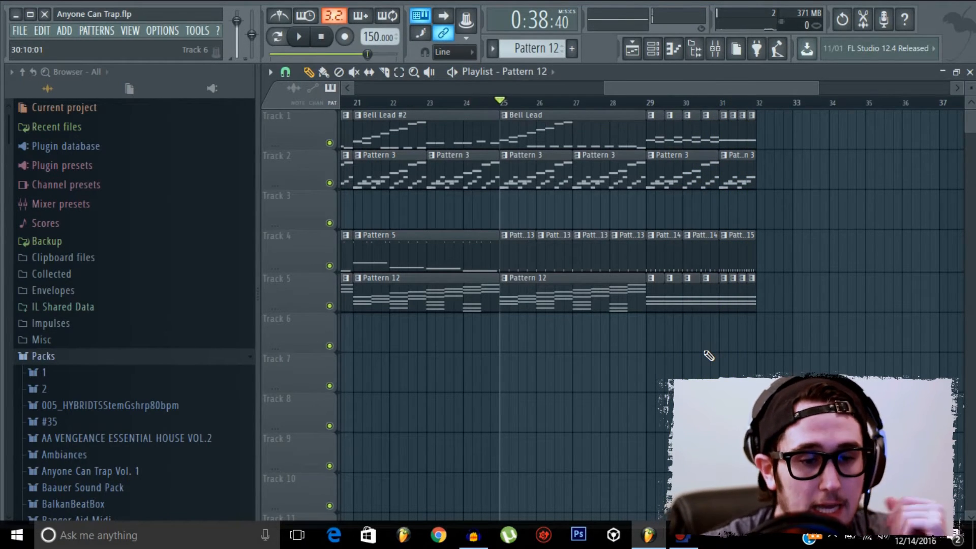
- Insert a new 3x Osc channel beside the existing 3x Osc in the Channel rack
click(654, 50)
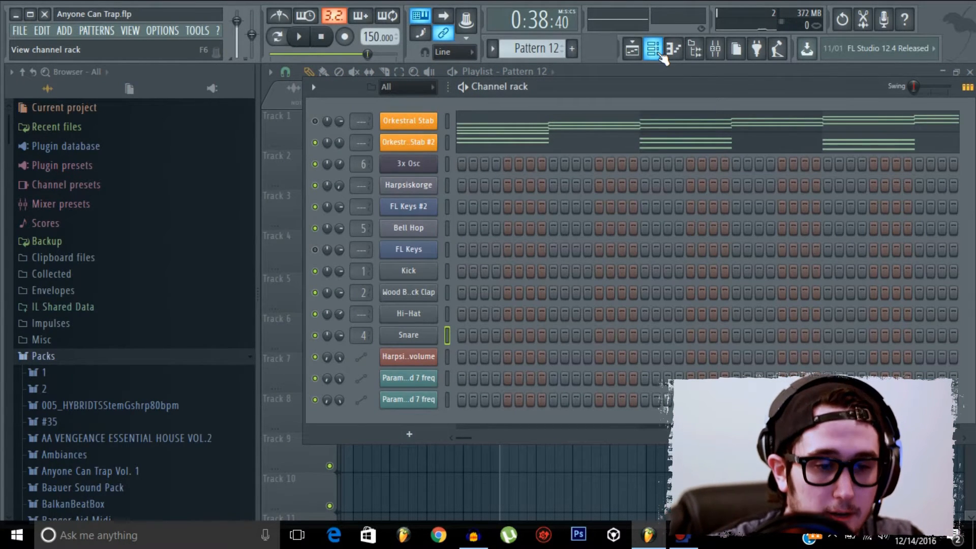
right_click(421, 175)
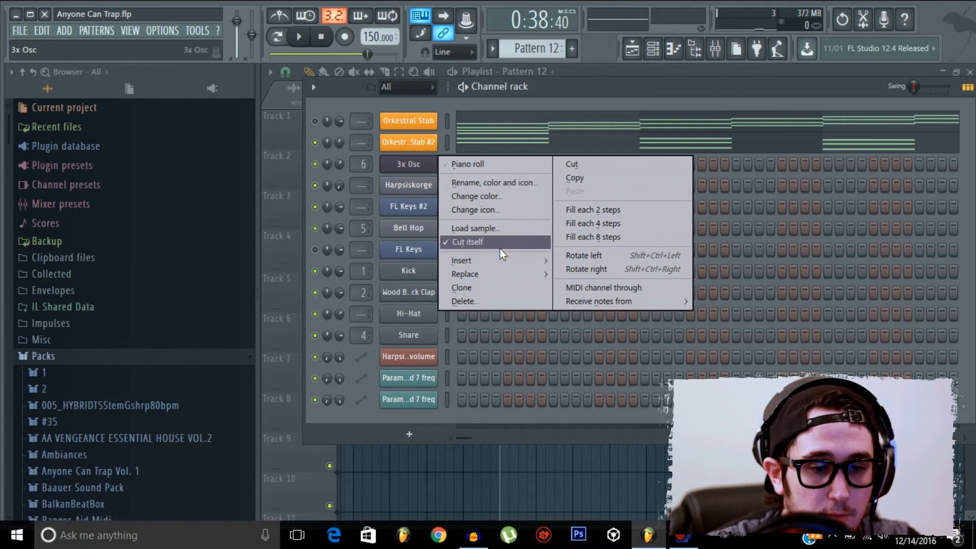
mouse_move(496, 257)
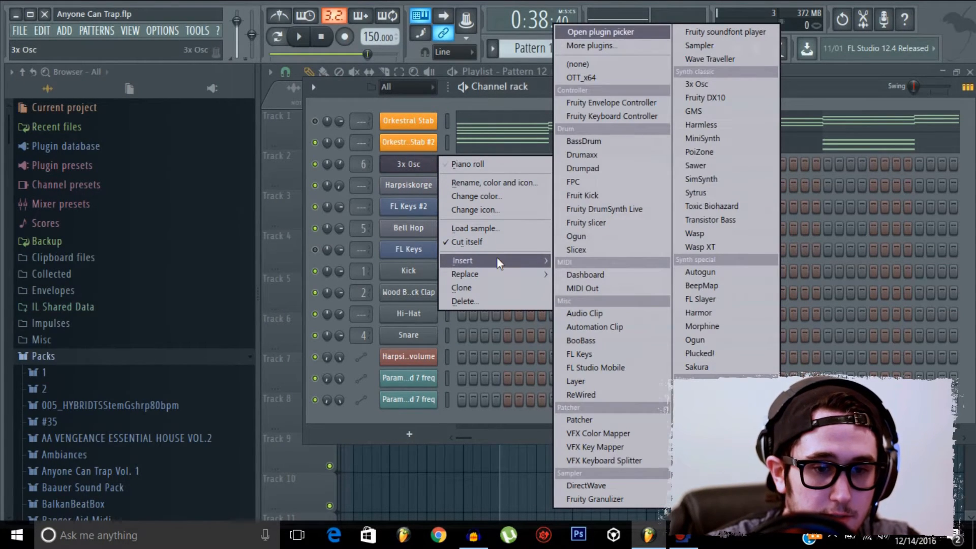
click(722, 84)
drag(480, 171, 534, 163)
- Switch to the empty Pattern 16 and close the new synth's window
scroll(529, 51, down, 1)
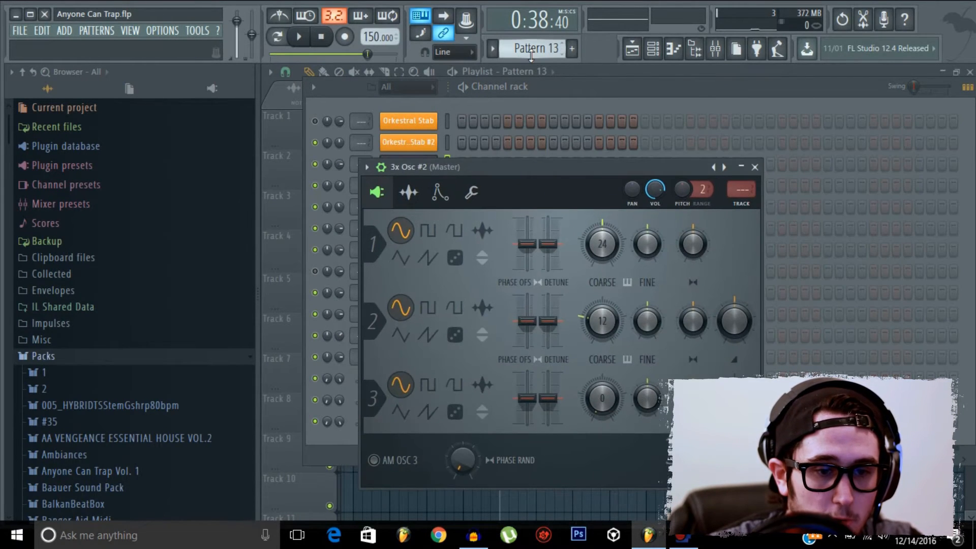
click(551, 110)
scroll(543, 51, down, 2)
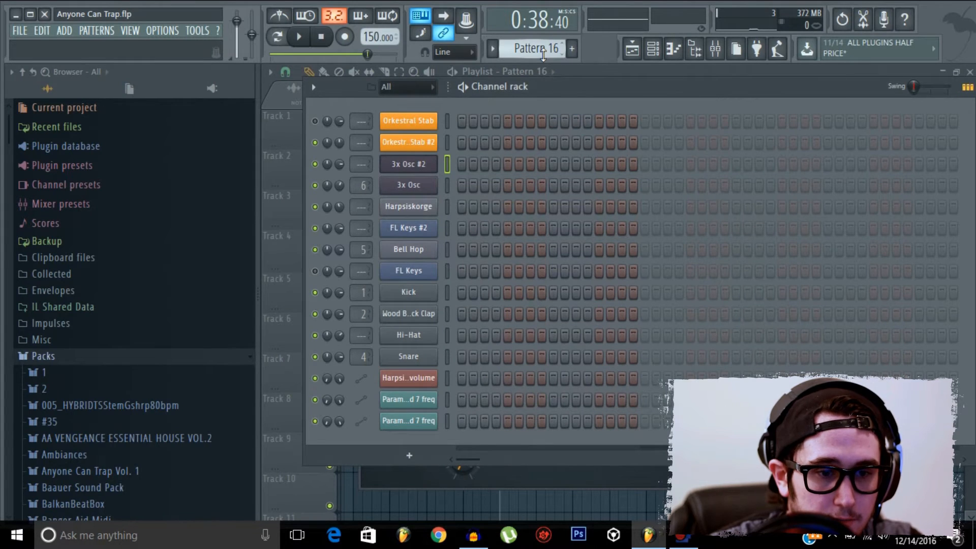
- Set oscillator 1 of 3x Osc #2 to noise with the oscillator 2 and 3 mix levels turned down, and lower the channel's volume
right_click(420, 167)
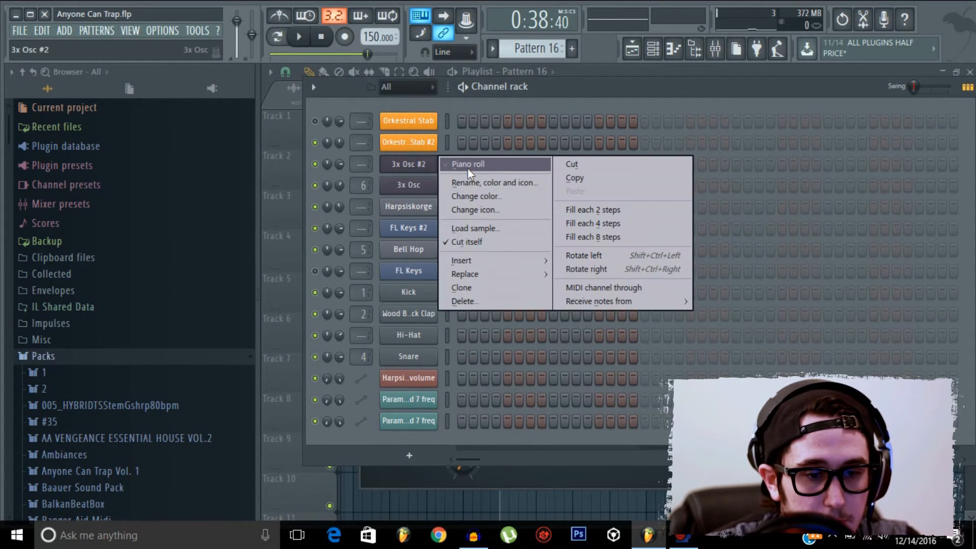
click(409, 165)
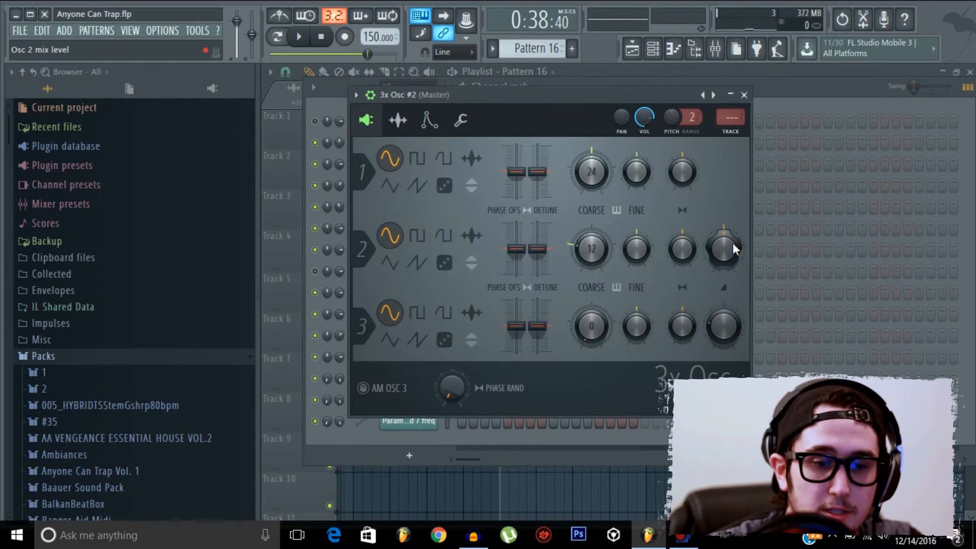
drag(733, 243, 723, 326)
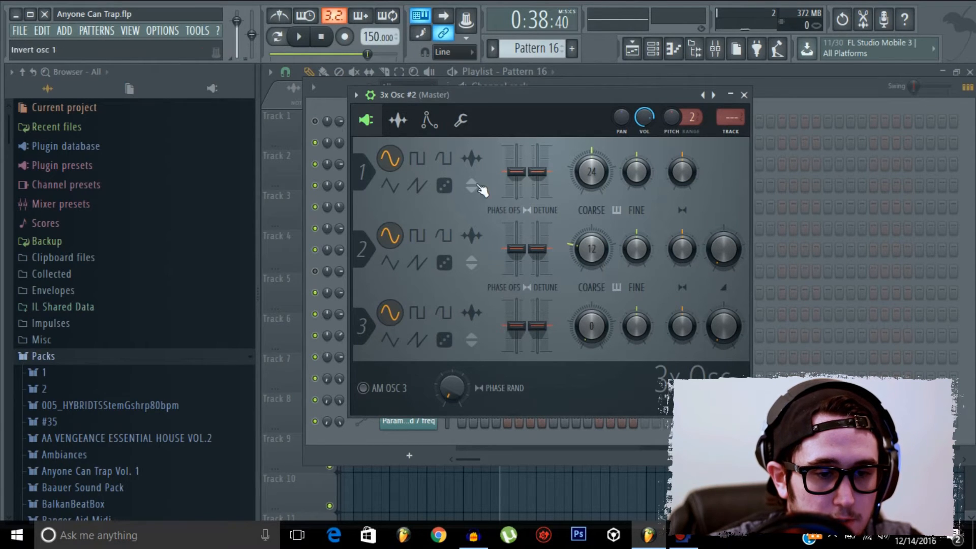
click(444, 187)
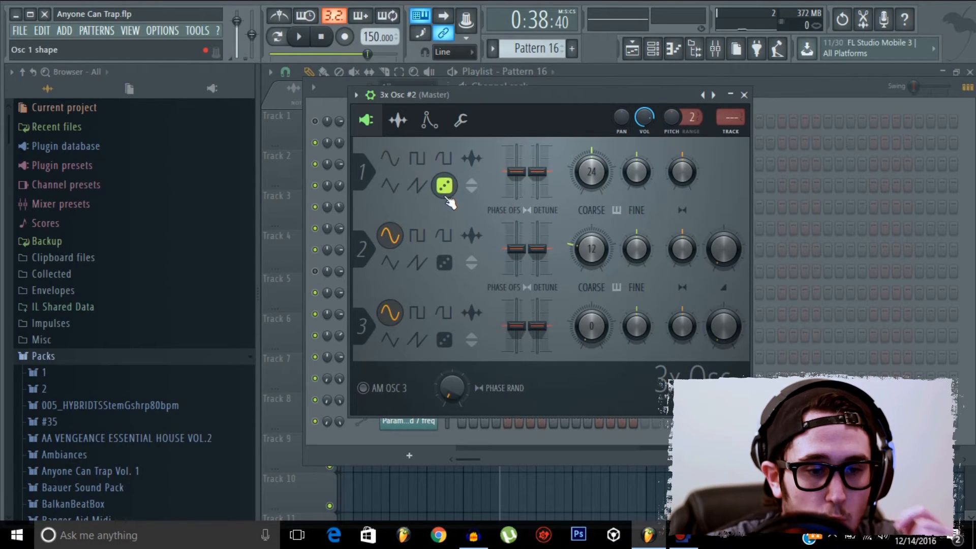
click(783, 80)
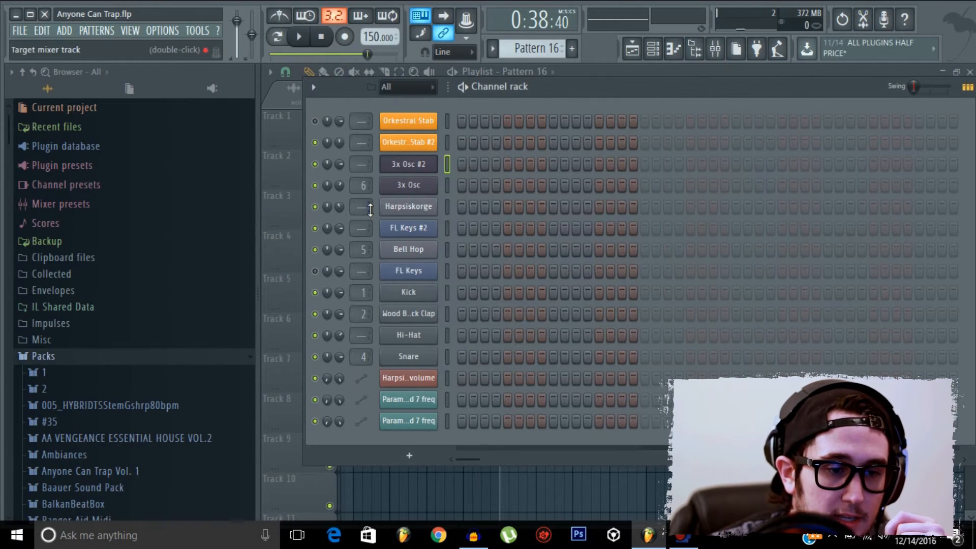
mouse_move(345, 163)
mouse_down()
mouse_move(349, 151)
mouse_move(340, 161)
mouse_up()
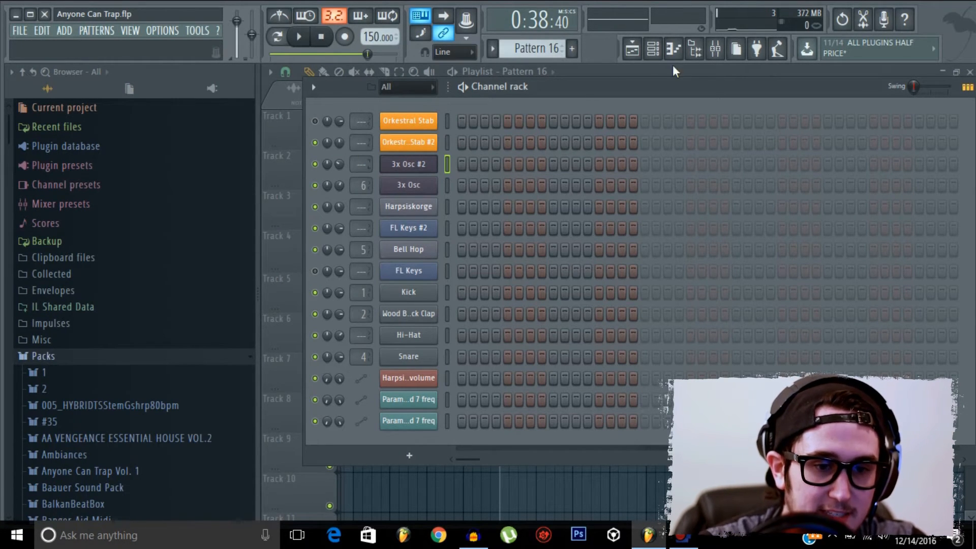
key(space)
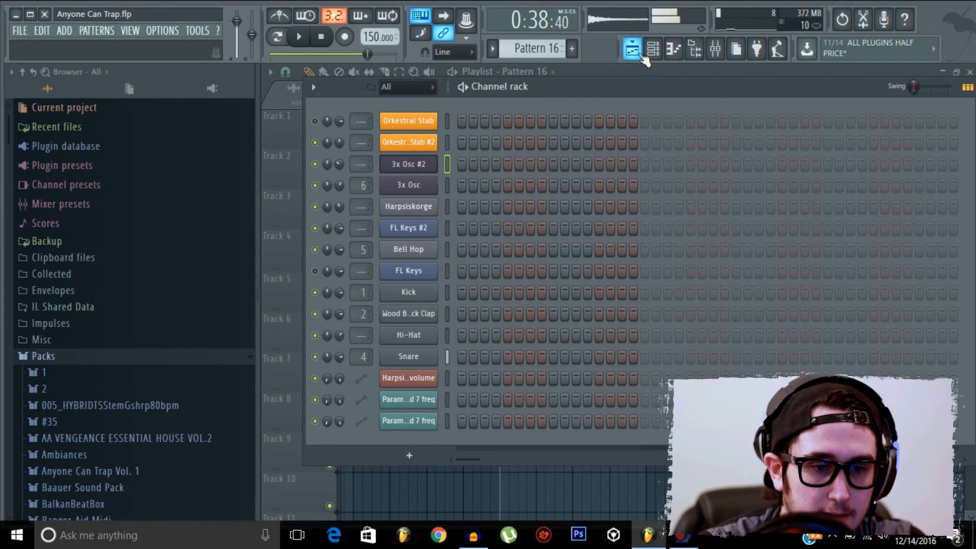
- Draw a C5 note eight bars long from bar 1 in the 3x Osc #2 Piano roll of Pattern 16
right_click(435, 163)
click(460, 163)
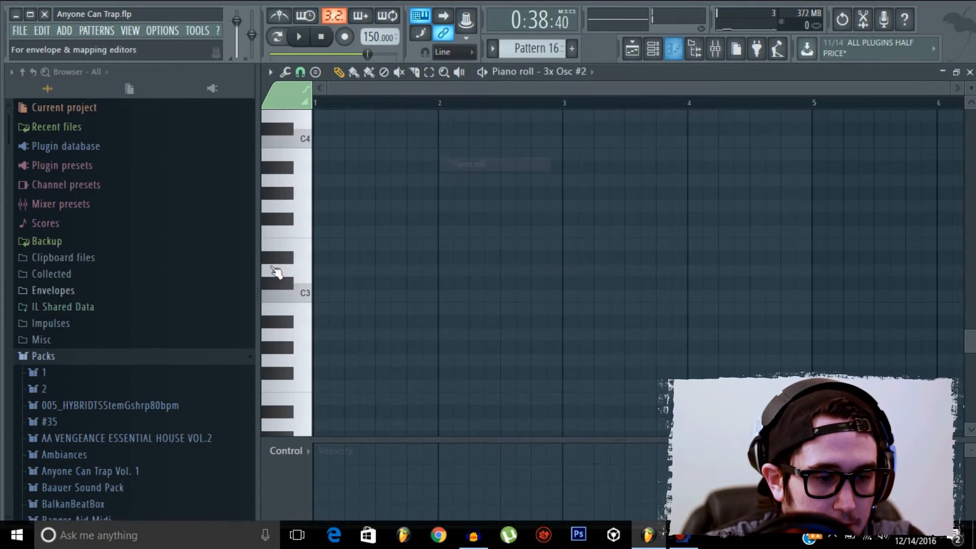
scroll(328, 229, up, 2)
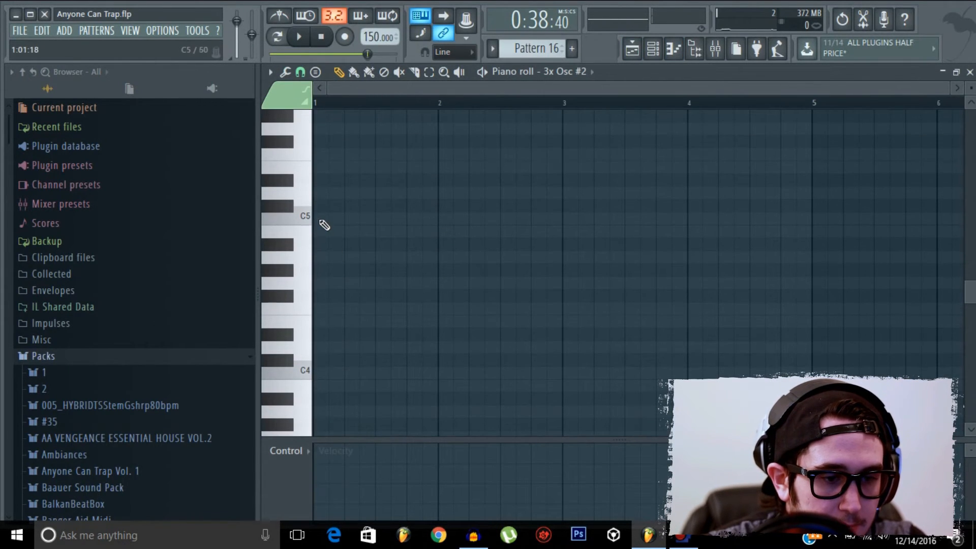
click(319, 219)
drag(430, 219, 874, 253)
- Place Pattern 16 on Track 6 from bar 25 and shorten its C5 note to seven bars so the clip ends at bar 32
click(632, 48)
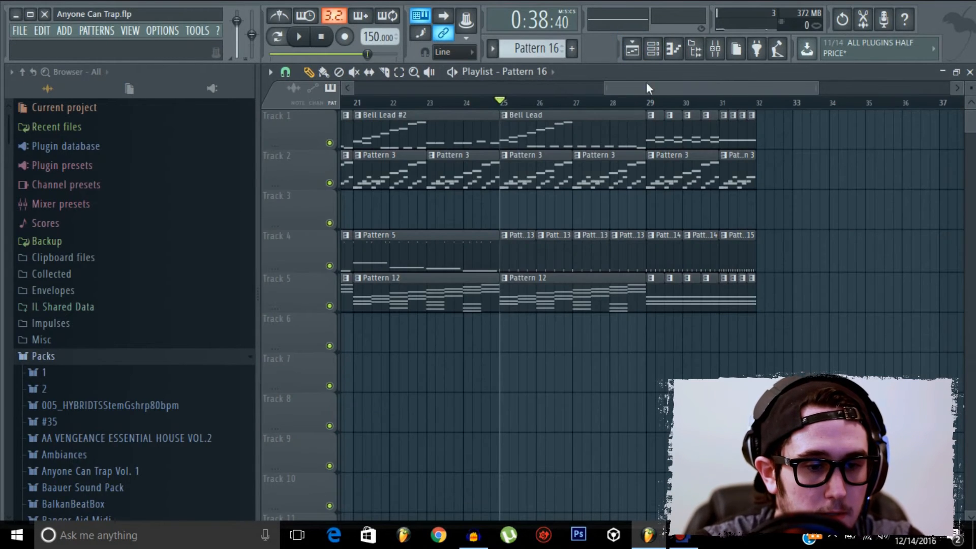
click(519, 334)
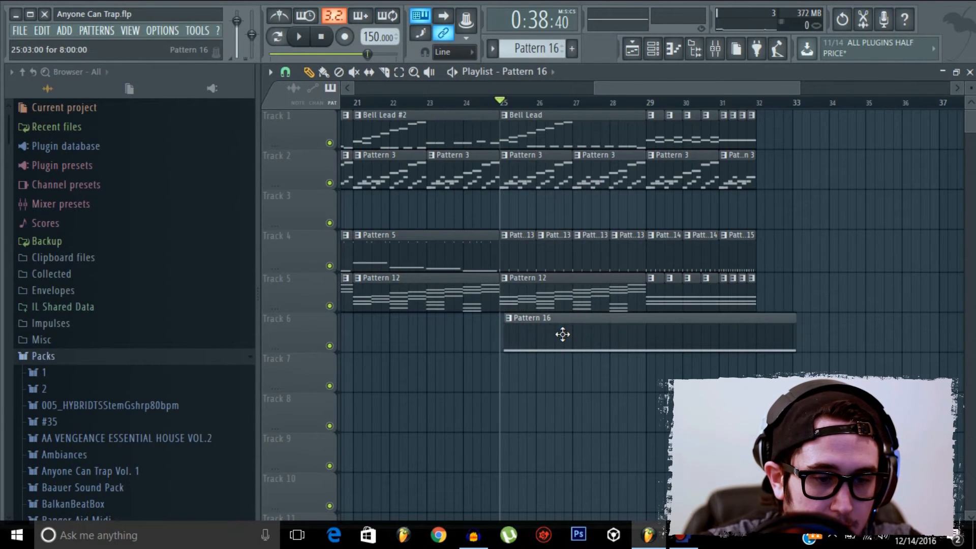
double_click(680, 331)
drag(807, 216, 683, 218)
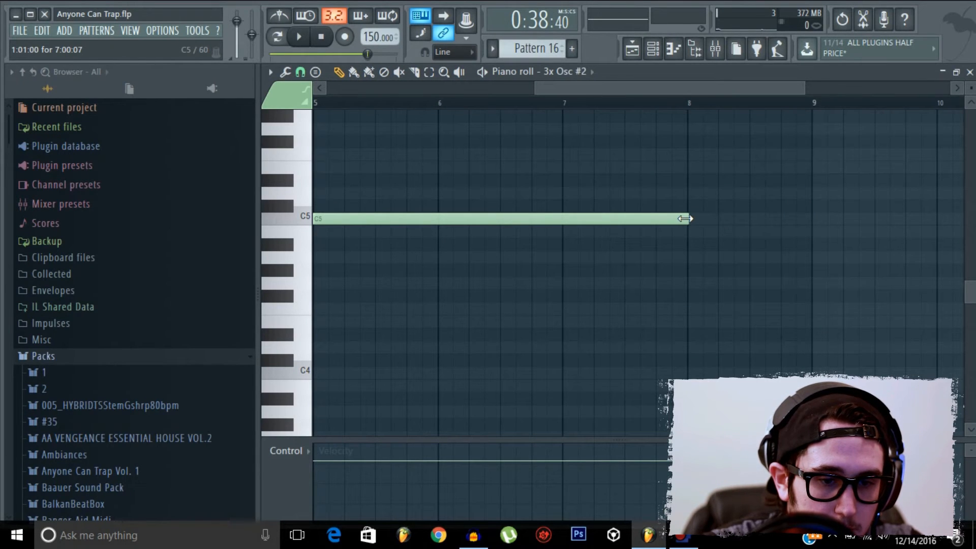
click(649, 52)
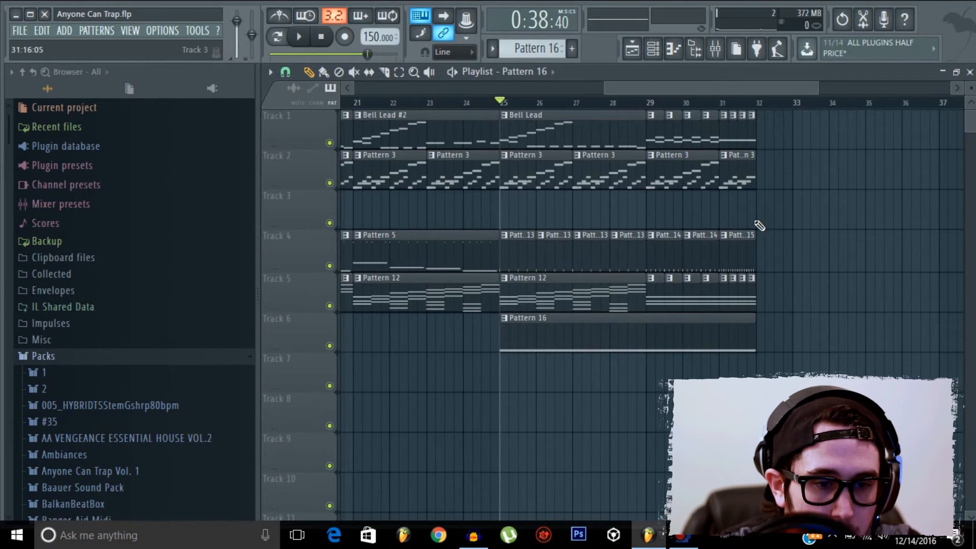
drag(688, 84, 678, 102)
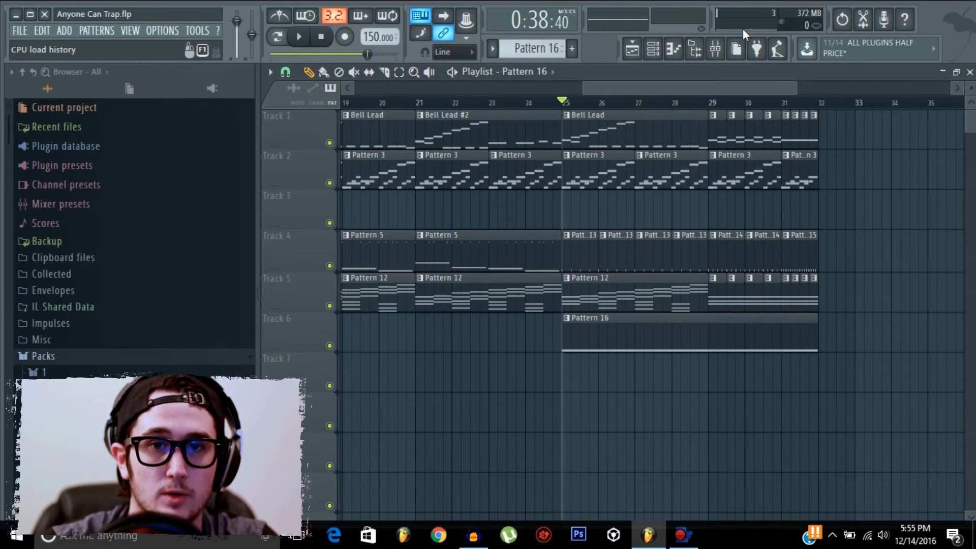
- Route 3x Osc #2 to mixer track 8 and load Fruity Parametric EQ 2 in that track's first effect slot
double_click(627, 325)
click(662, 47)
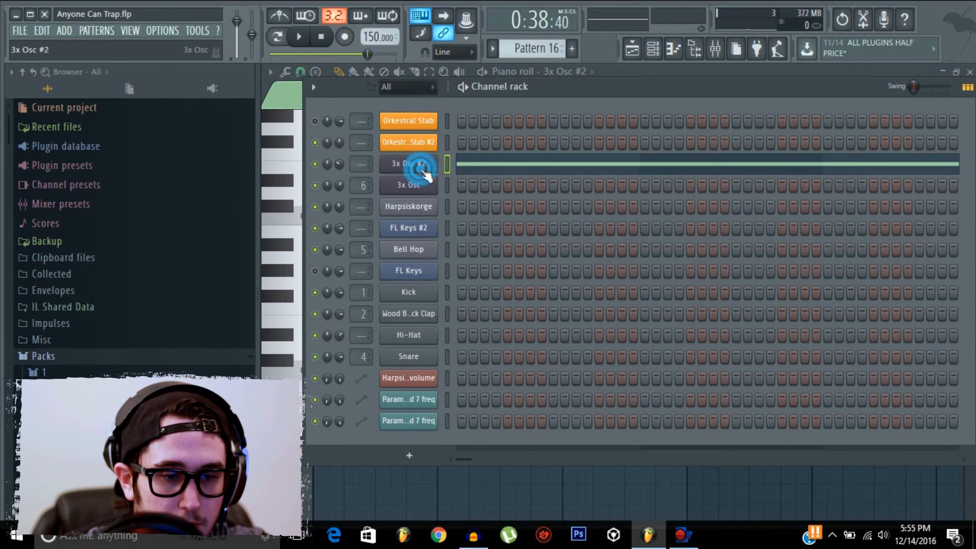
click(413, 164)
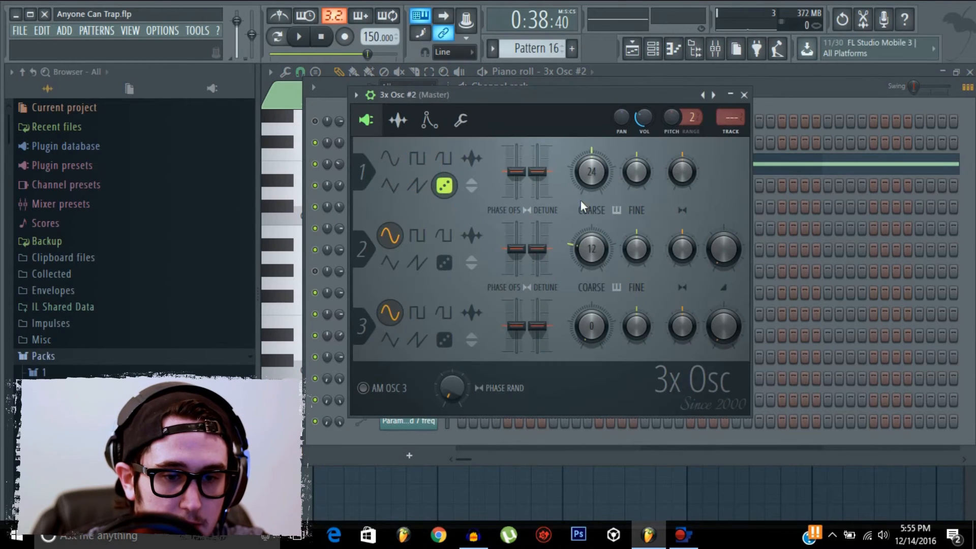
click(734, 129)
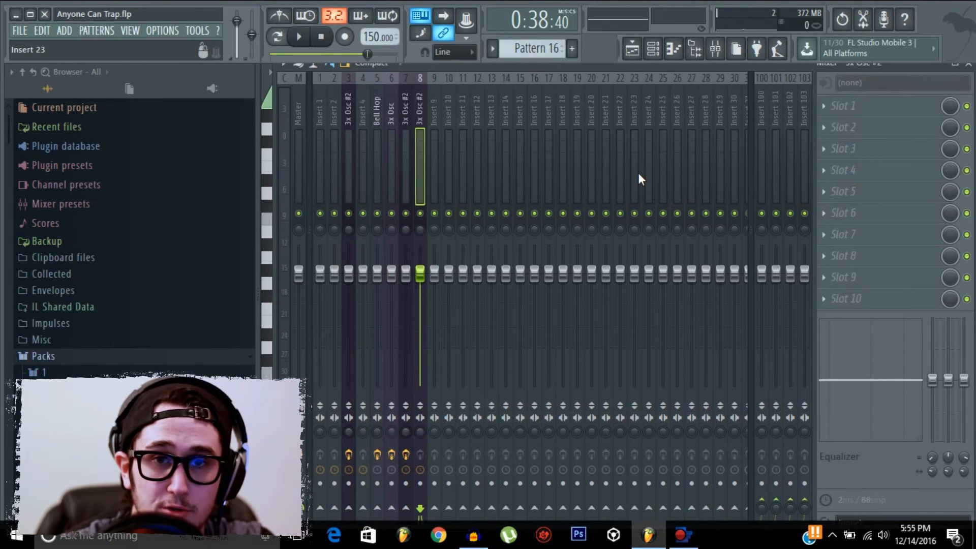
click(850, 105)
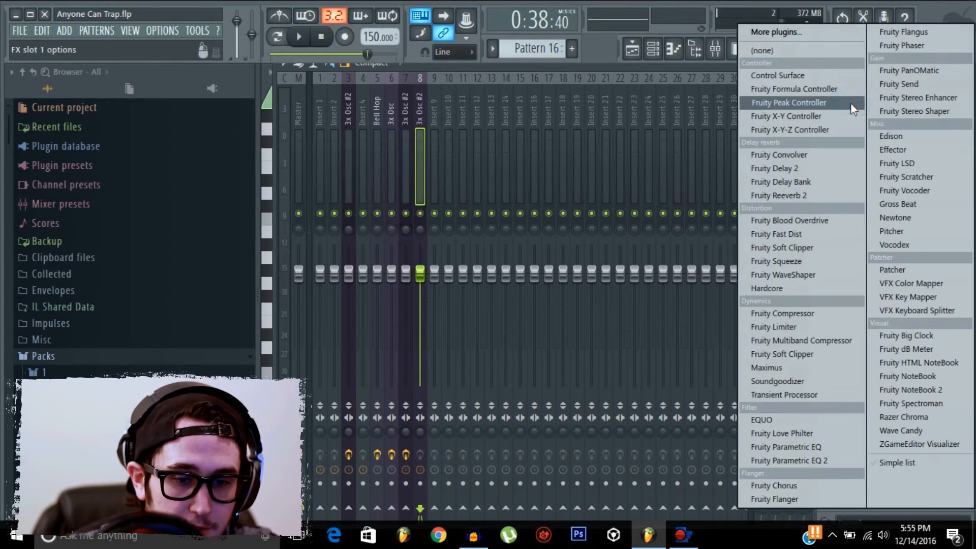
click(804, 460)
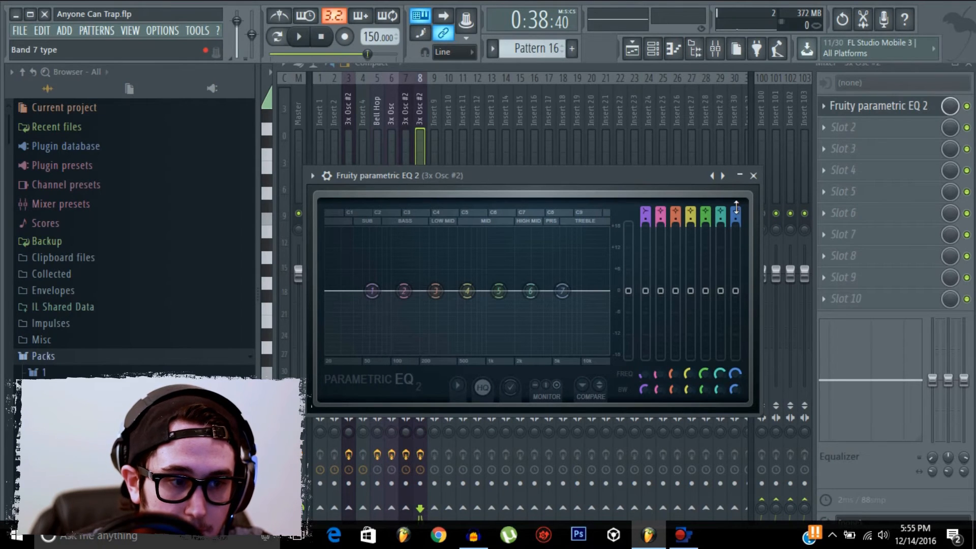
- Turn EQ band 7 into a steep low-pass filter and raise its cutoff frequency close to the upper end of the spectrum
scroll(736, 206, down, 6)
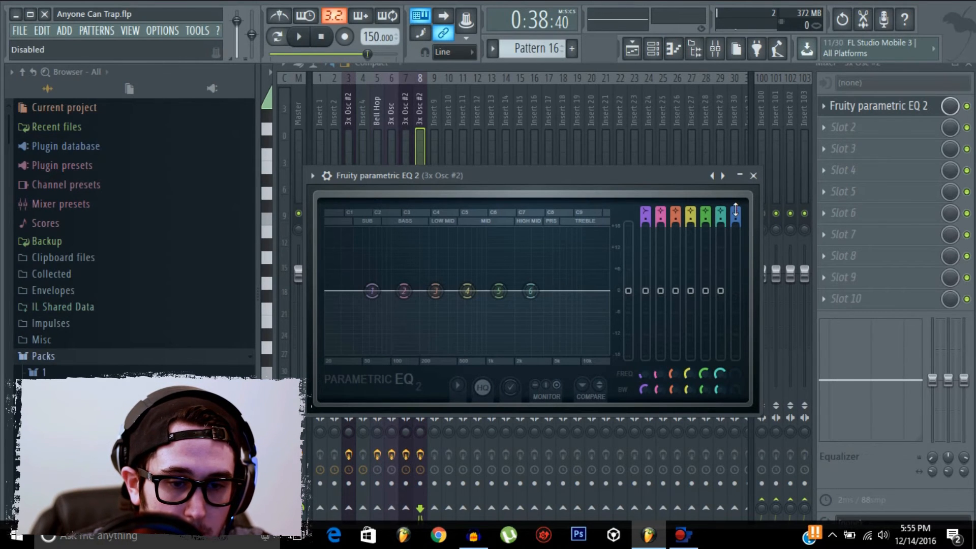
scroll(733, 214, up, 1)
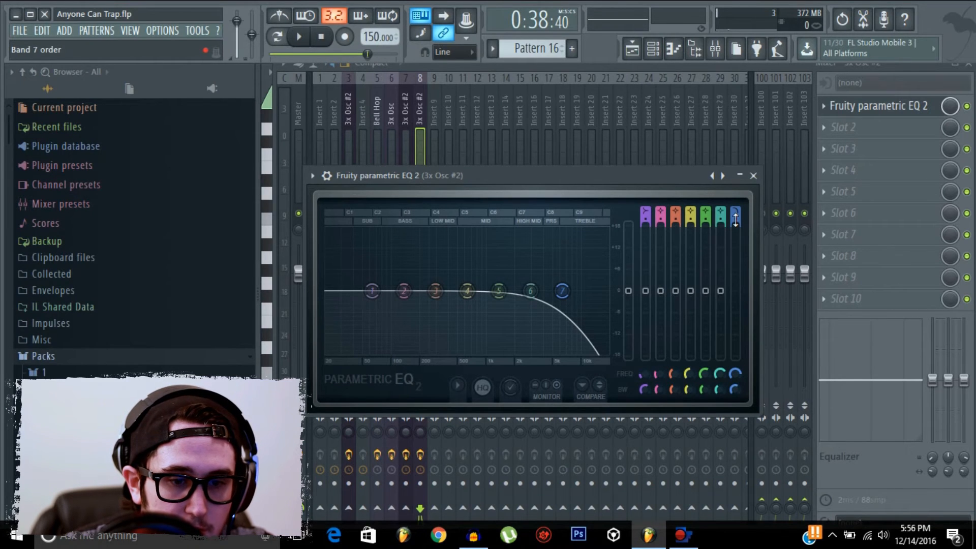
scroll(736, 220, up, 3)
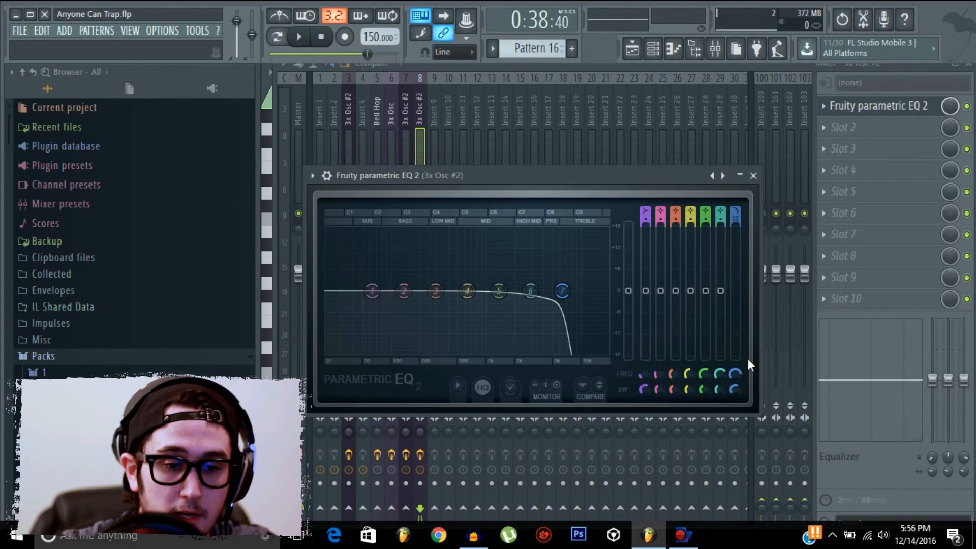
scroll(735, 216, down, 3)
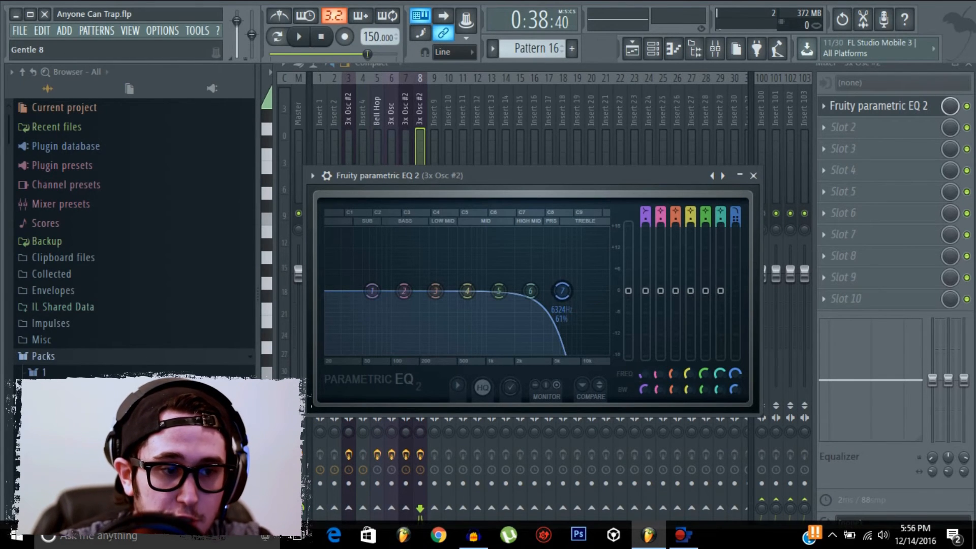
drag(735, 219, 735, 209)
drag(735, 389, 737, 352)
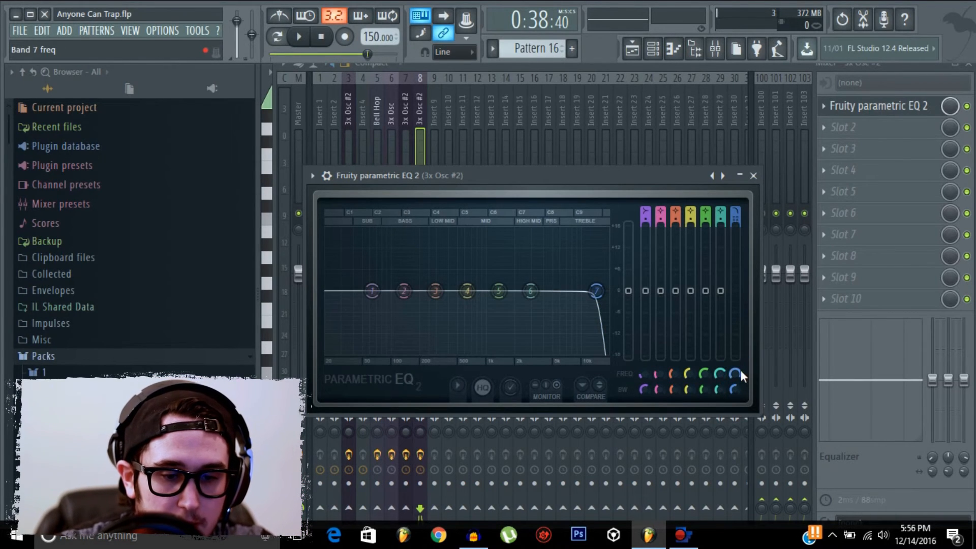
- Create an automation clip for the EQ's band 7 frequency and show it in the Playlist
right_click(740, 375)
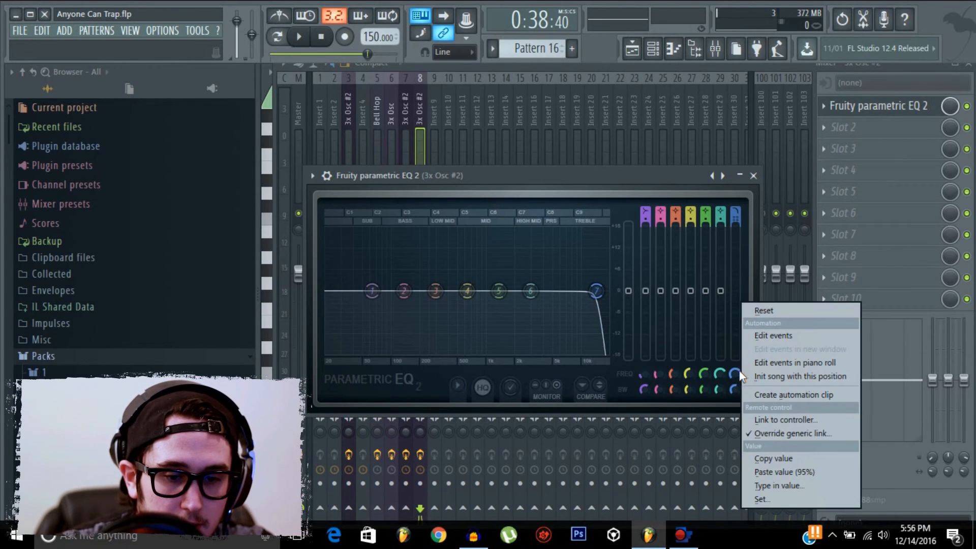
click(780, 395)
click(637, 50)
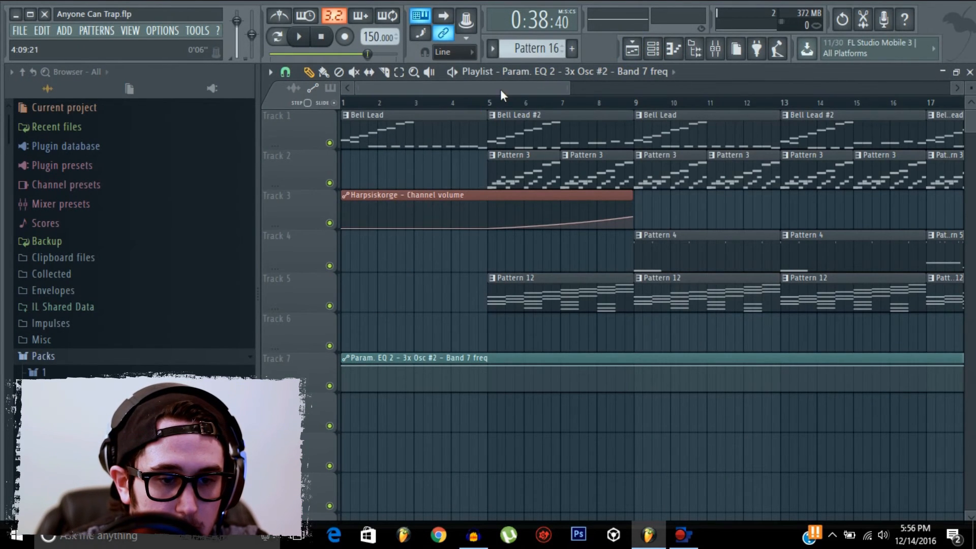
- Add automation points at bar 25 and bar 28 in the Band 7 freq clip, with the bar 28 point lowered to 50%
drag(504, 87, 741, 207)
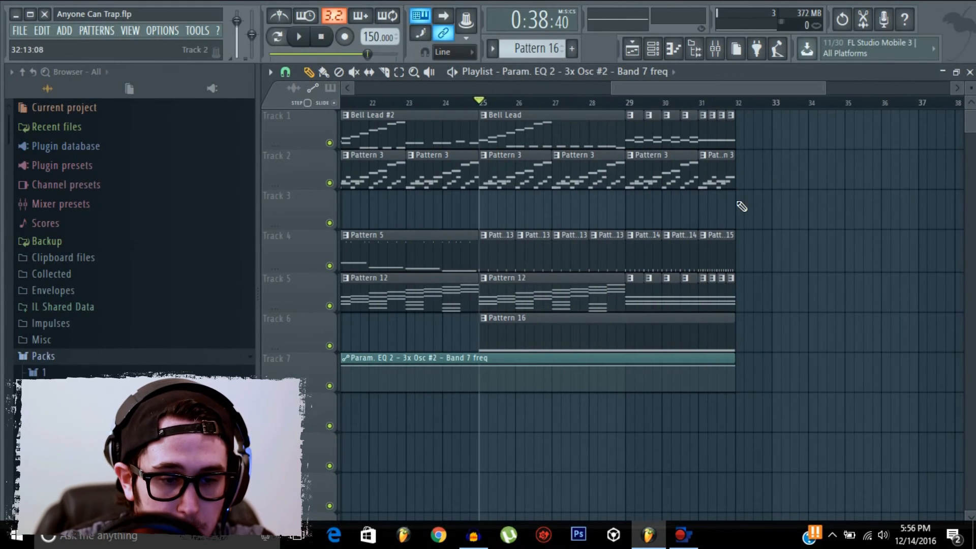
right_click(479, 367)
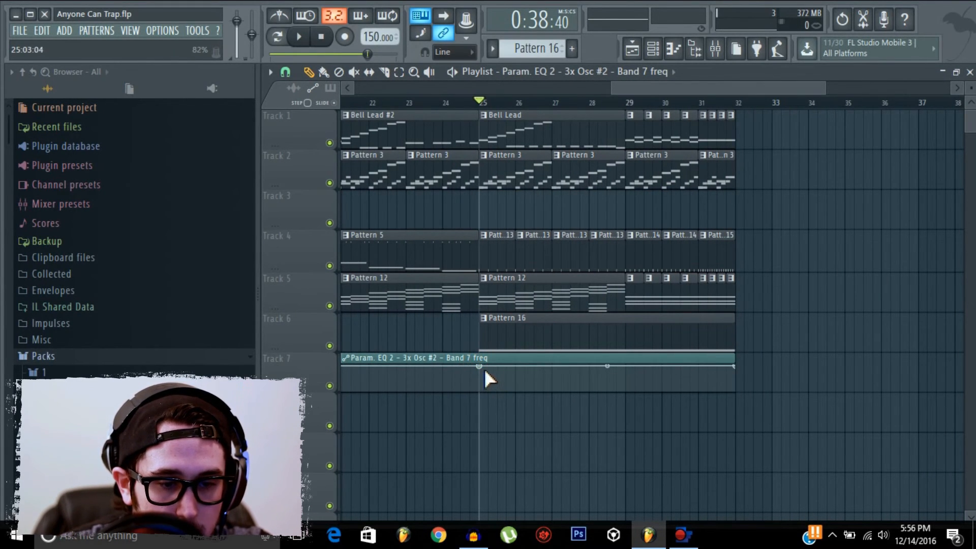
right_click(591, 383)
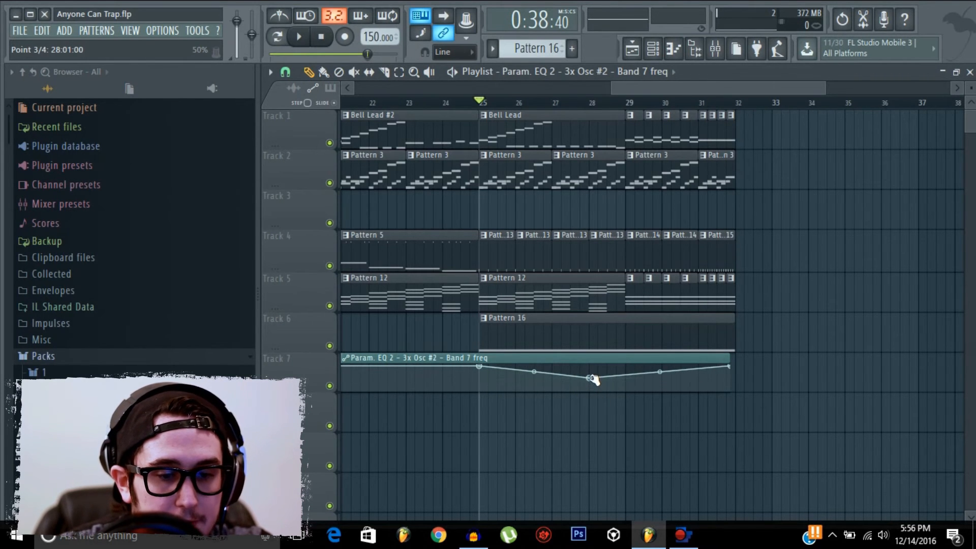
- Solo Track 7 and play from bar 25 to check how the automation moves band 7 in the 3x Osc #2 EQ
click(732, 47)
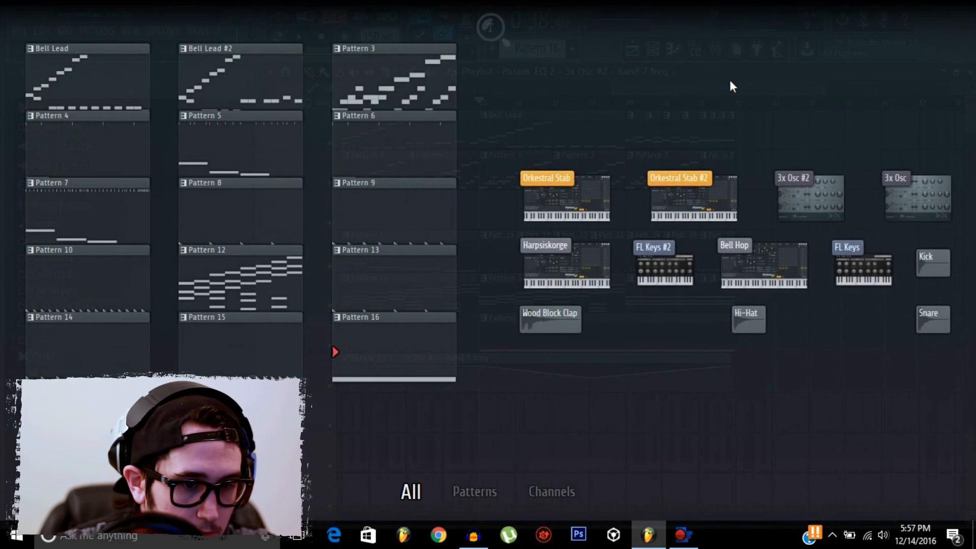
click(730, 80)
click(715, 47)
click(885, 106)
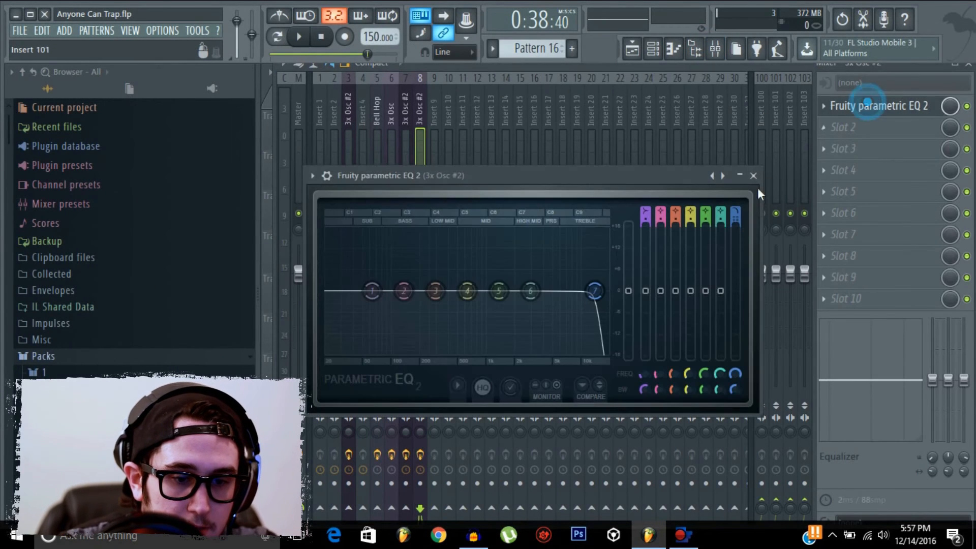
click(632, 48)
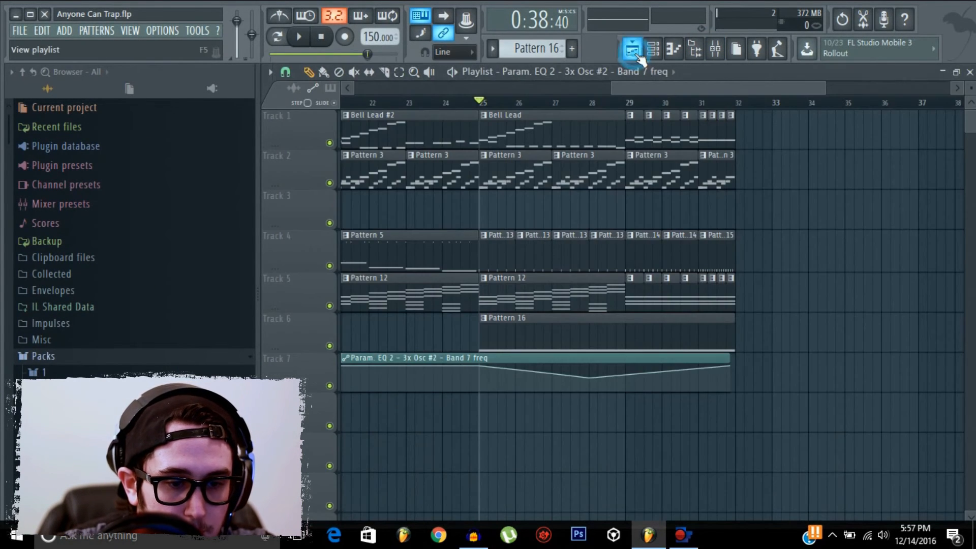
right_click(331, 385)
click(714, 47)
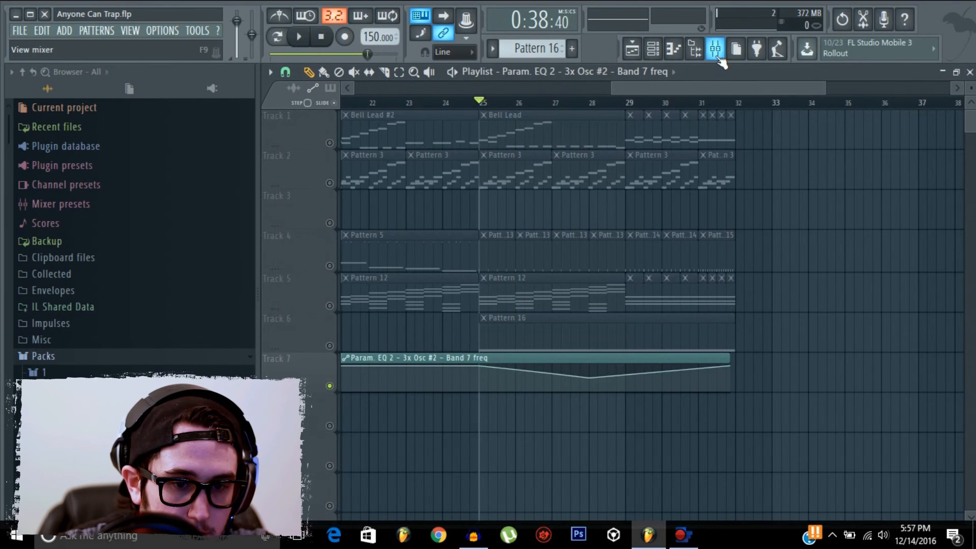
click(876, 109)
key(space)
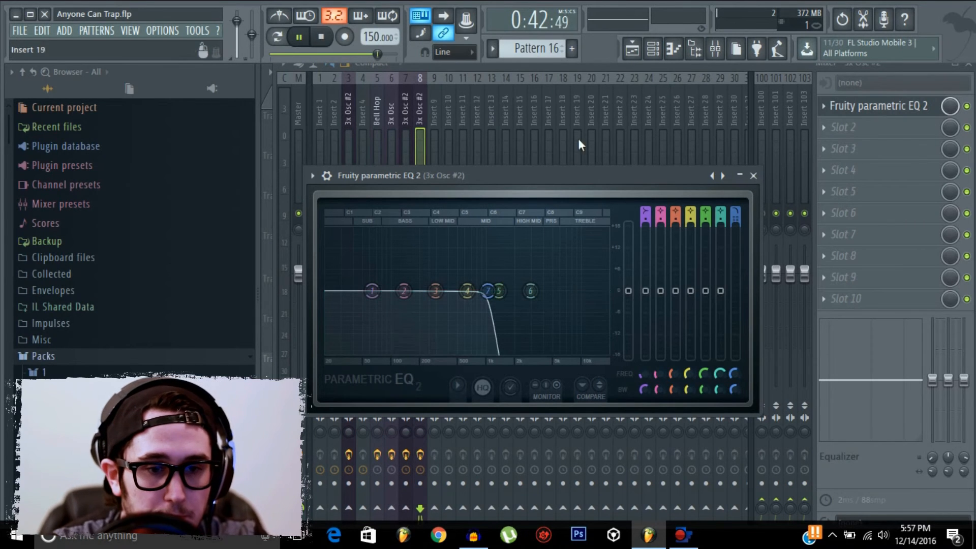
click(636, 52)
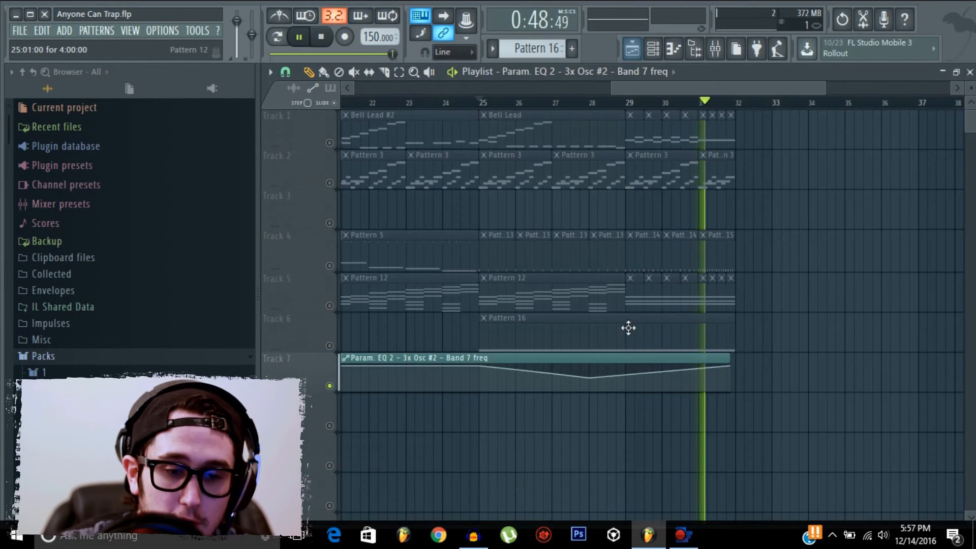
key(space)
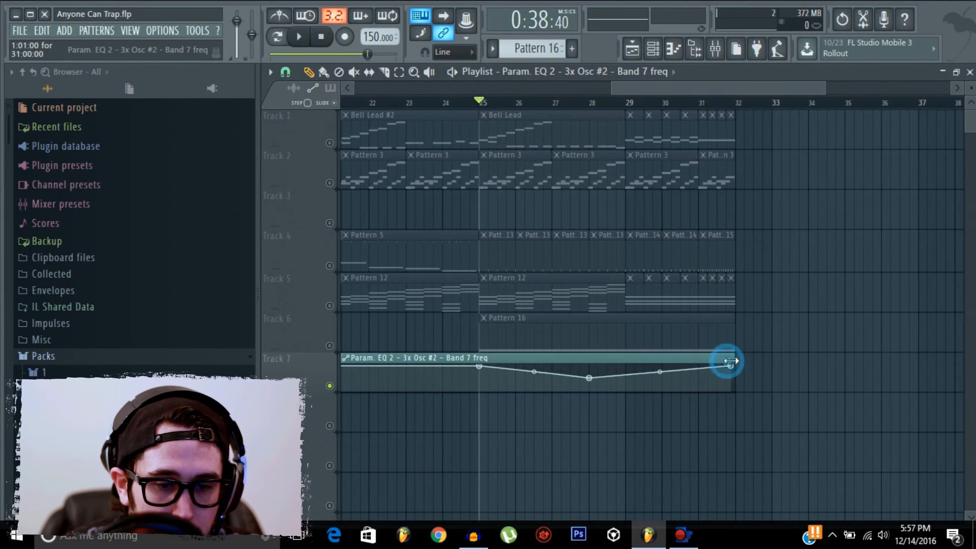
- Extend the Band 7 freq clip to bar 32 and lower its bar 28 point slightly while playing the build-up with all tracks on
drag(730, 359, 736, 359)
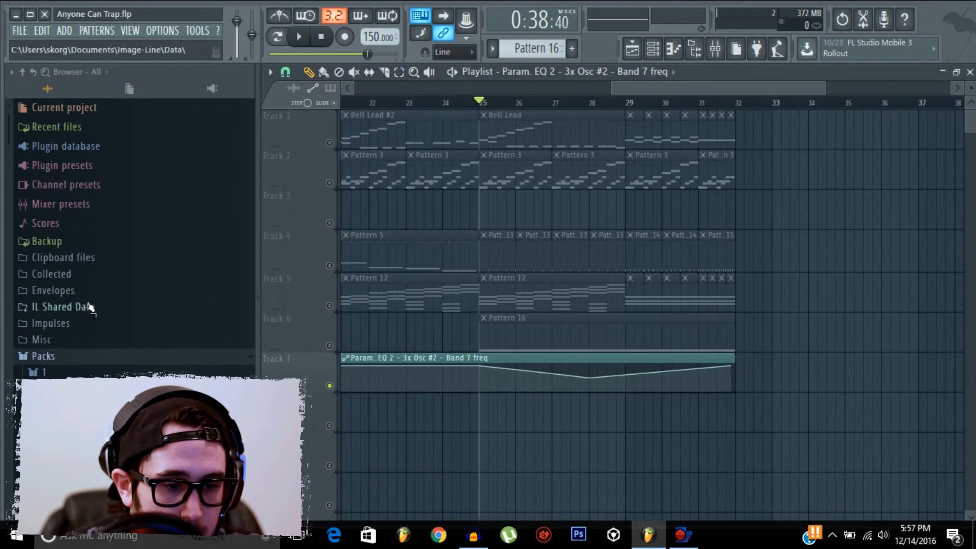
ctrl+click(329, 345)
key(space)
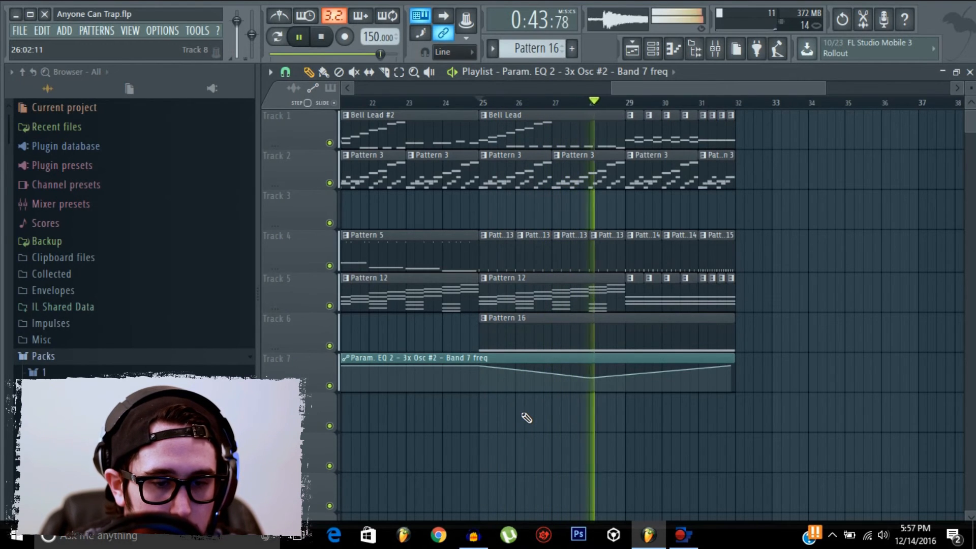
mouse_move(596, 380)
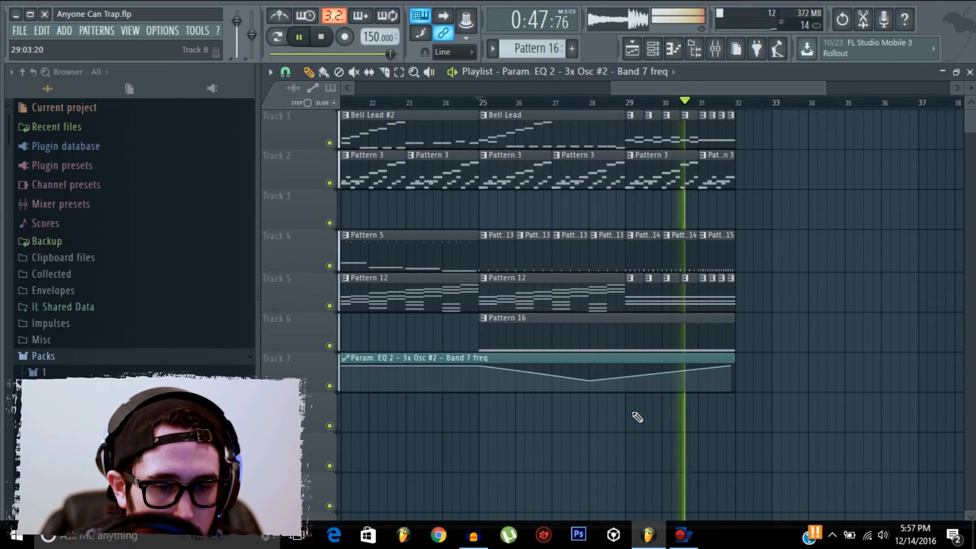
key(space)
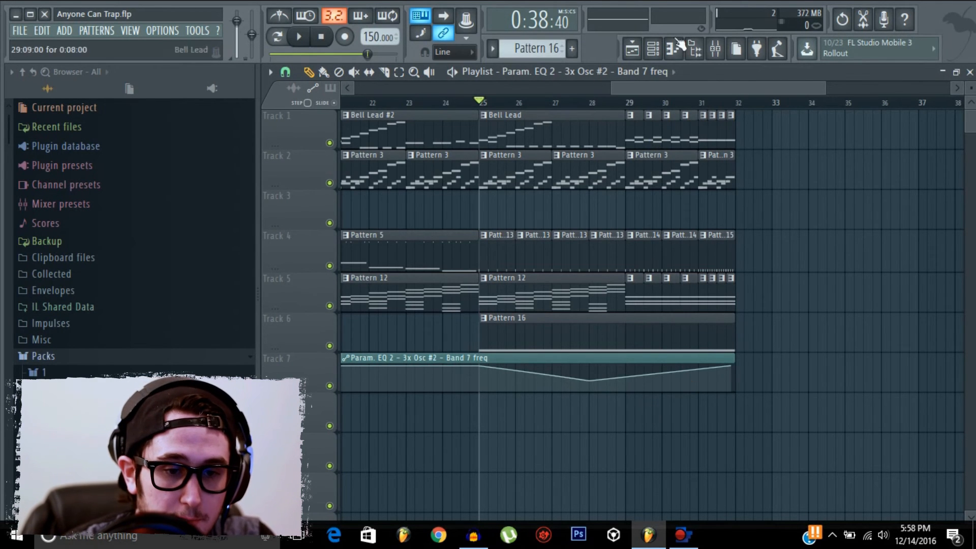
- Lower the volume of the 3x Osc channel to 44% in the Channel rack
drag(663, 89, 633, 87)
click(656, 56)
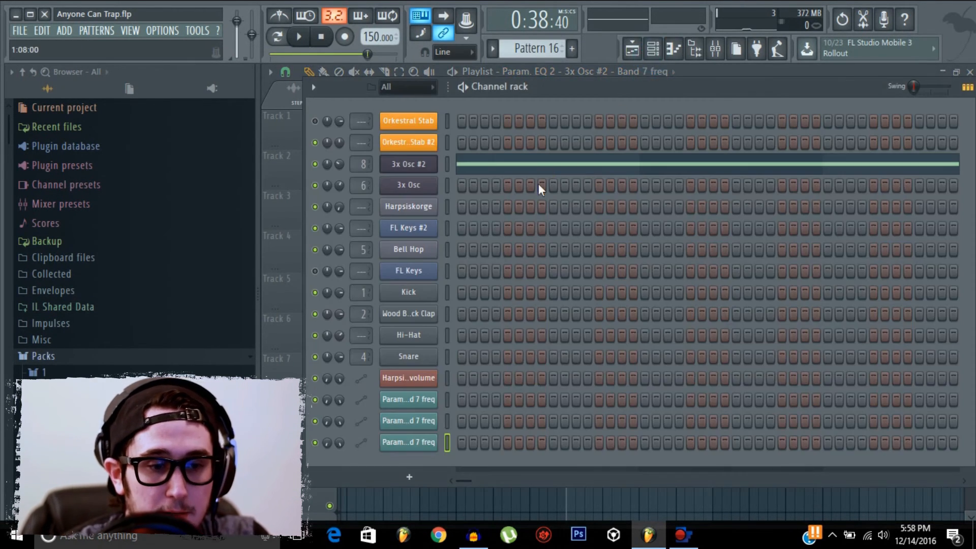
mouse_move(343, 188)
mouse_down()
mouse_move(344, 202)
mouse_move(339, 190)
mouse_up()
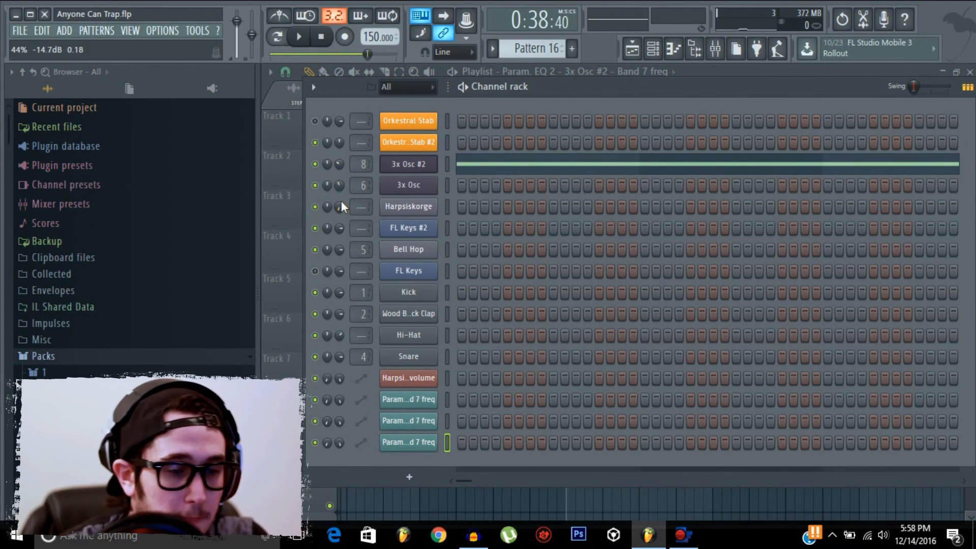
- Review the 3x Osc channel's polyphony and cut group settings, and return to the Playlist
click(414, 187)
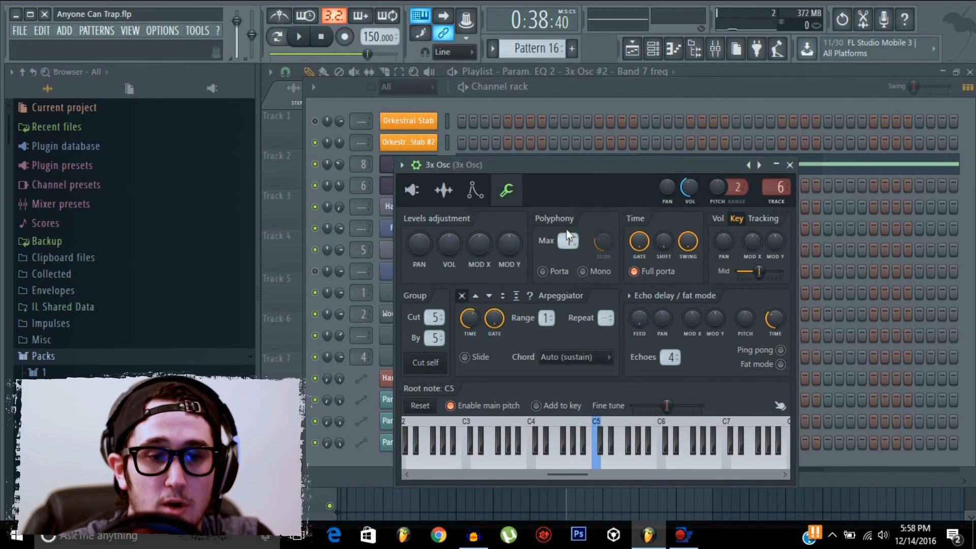
click(636, 94)
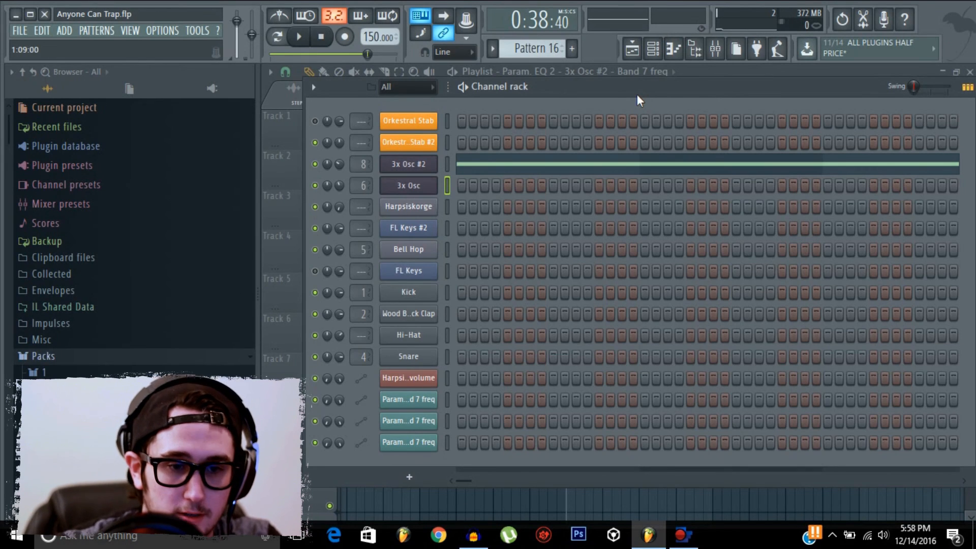
key(F6)
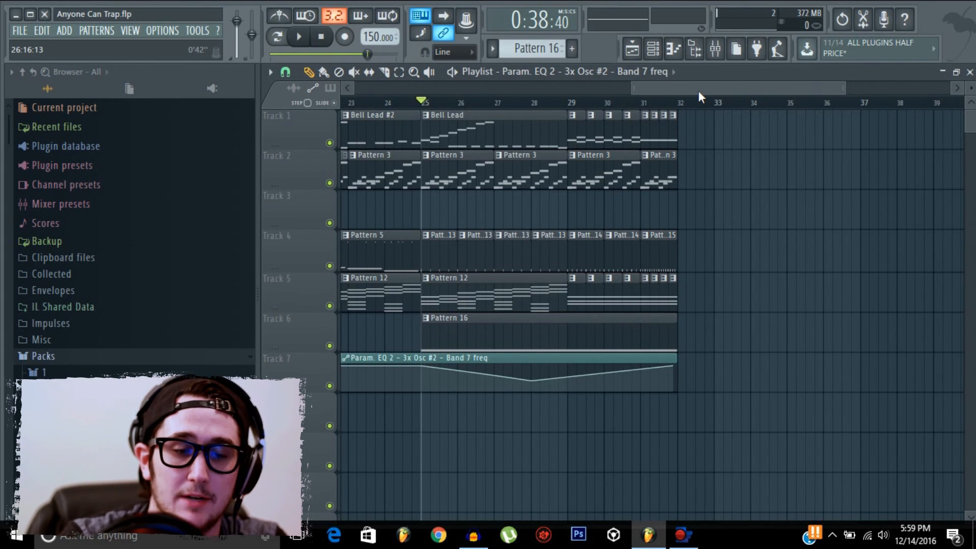